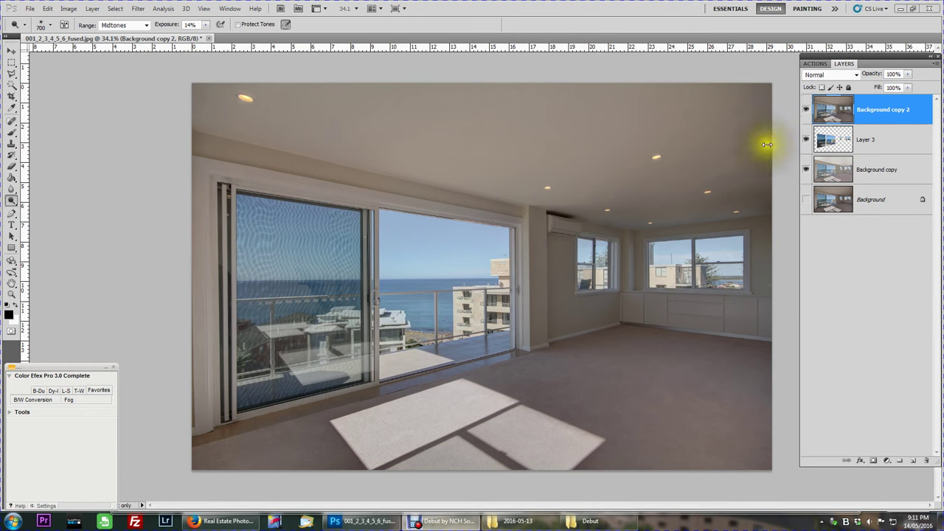
- Toggle the Background copy layer's visibility on and off to compare the image
{"action": "left_click", "coordinate": [854, 230]}
{"action": "left_click", "coordinate": [806, 169]}
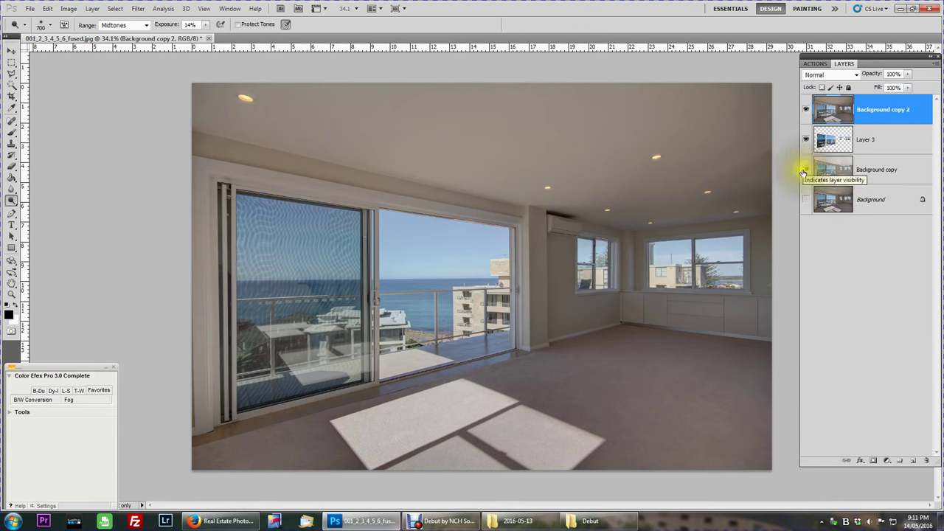
{"action": "left_click", "coordinate": [806, 170]}
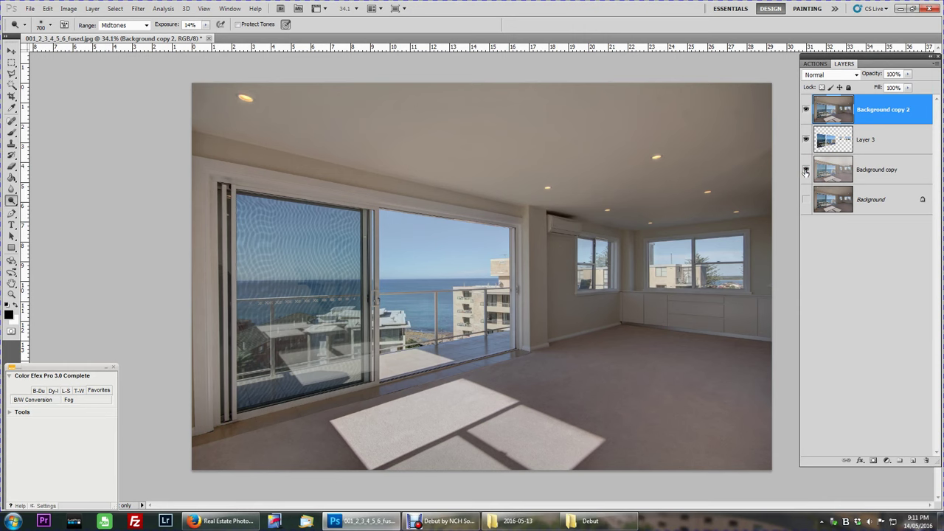
{"action": "left_click", "coordinate": [806, 170]}
{"action": "left_click", "coordinate": [806, 171]}
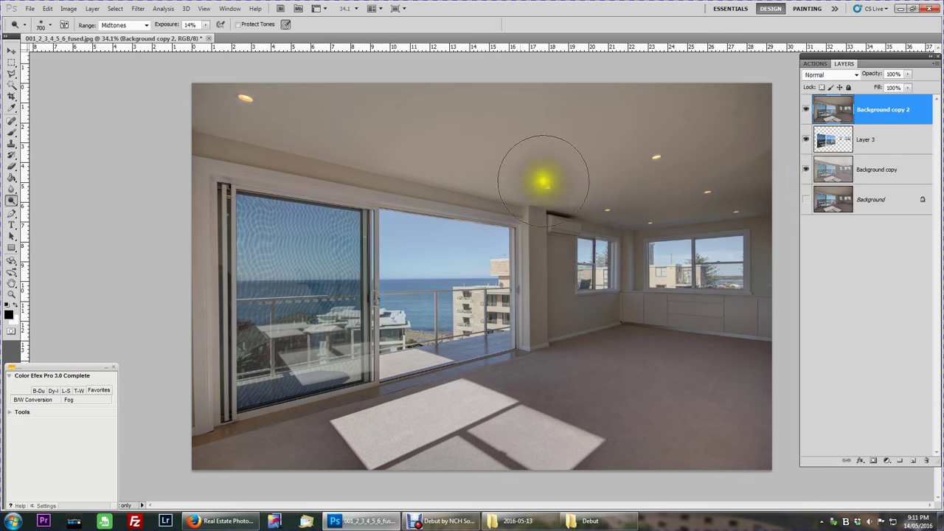
{"action": "left_click", "coordinate": [806, 170]}
{"action": "left_click", "coordinate": [806, 171]}
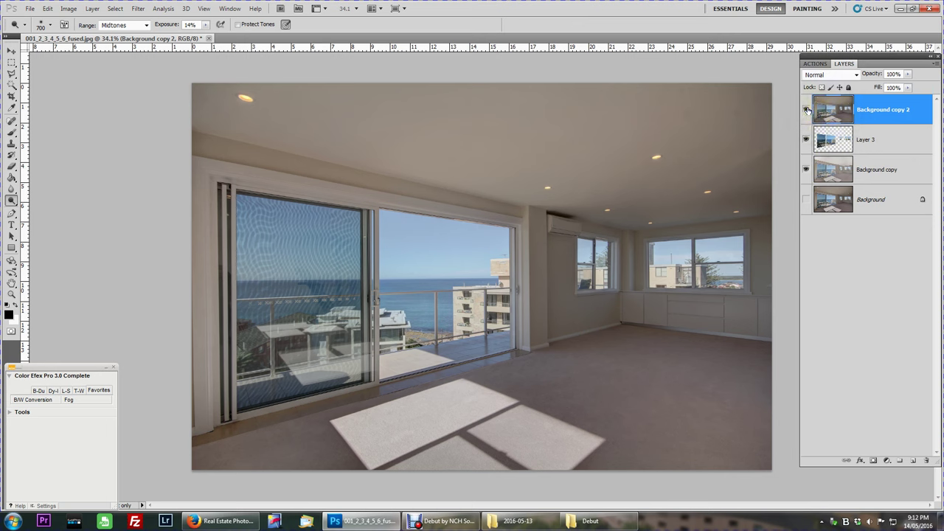
- Flip Background copy 2 on and off to compare brightness, leaving it hidden
{"action": "left_click", "coordinate": [806, 140]}
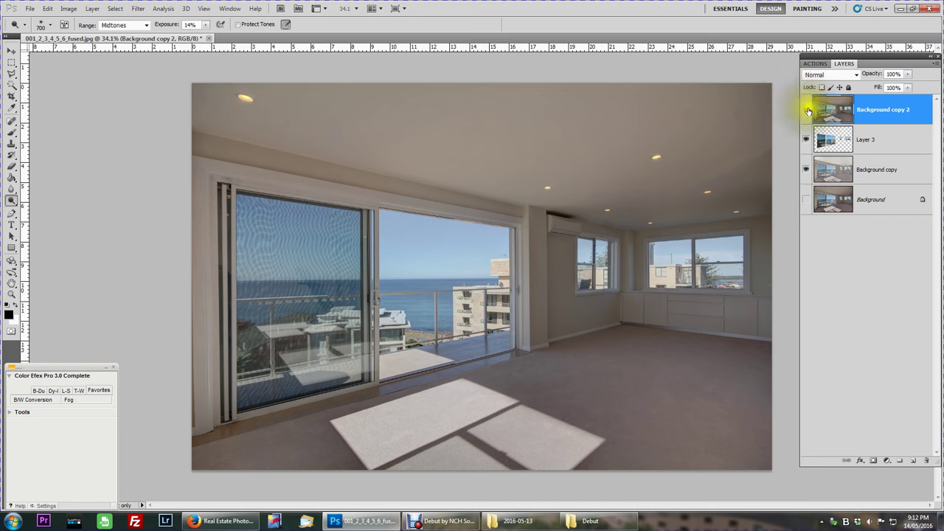
{"action": "left_click", "coordinate": [807, 110]}
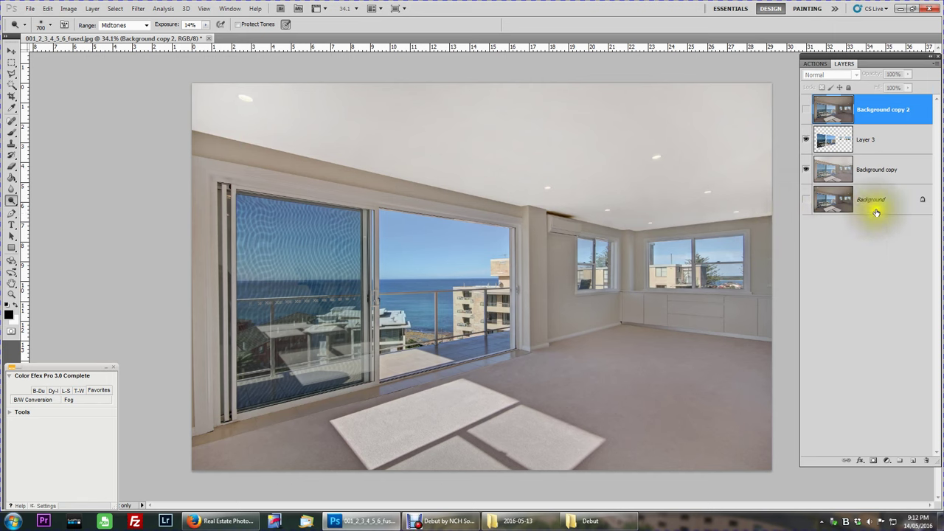
{"action": "left_click", "coordinate": [806, 110]}
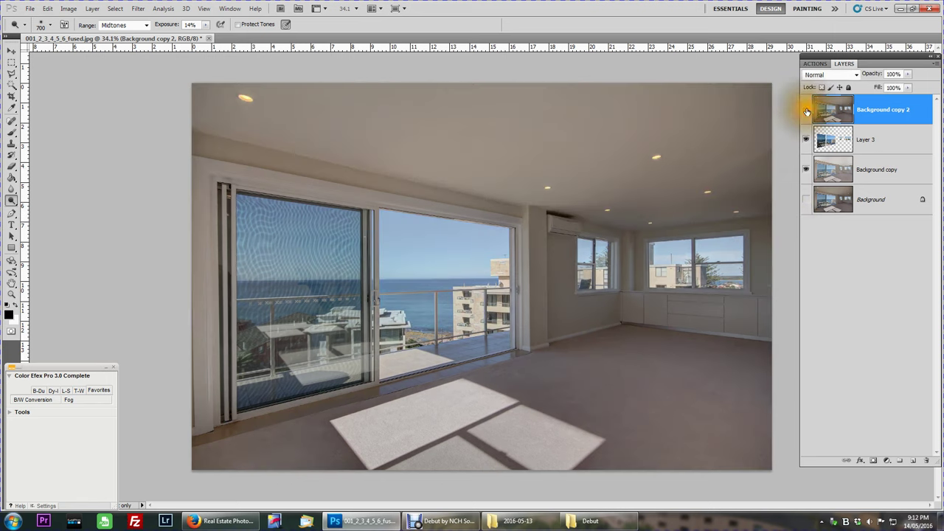
{"action": "left_click", "coordinate": [806, 110]}
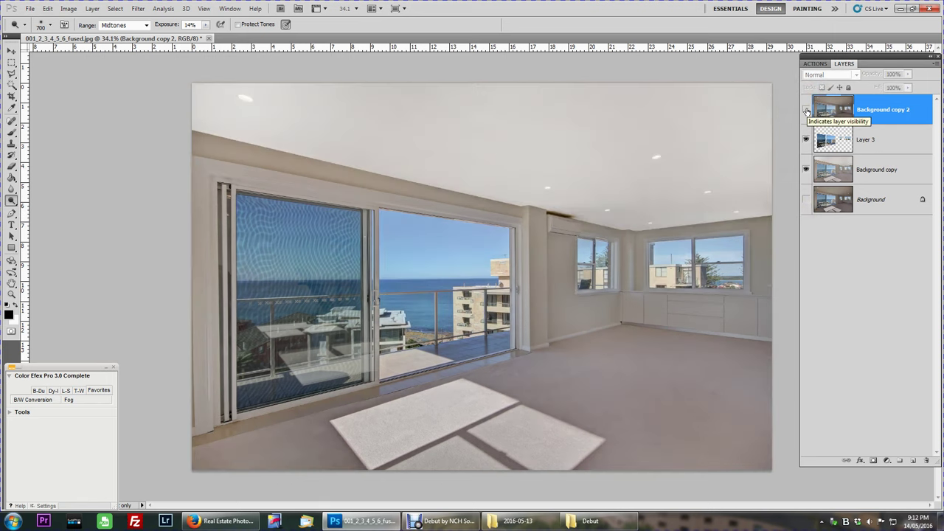
{"action": "left_click", "coordinate": [806, 110]}
{"action": "left_click", "coordinate": [808, 111]}
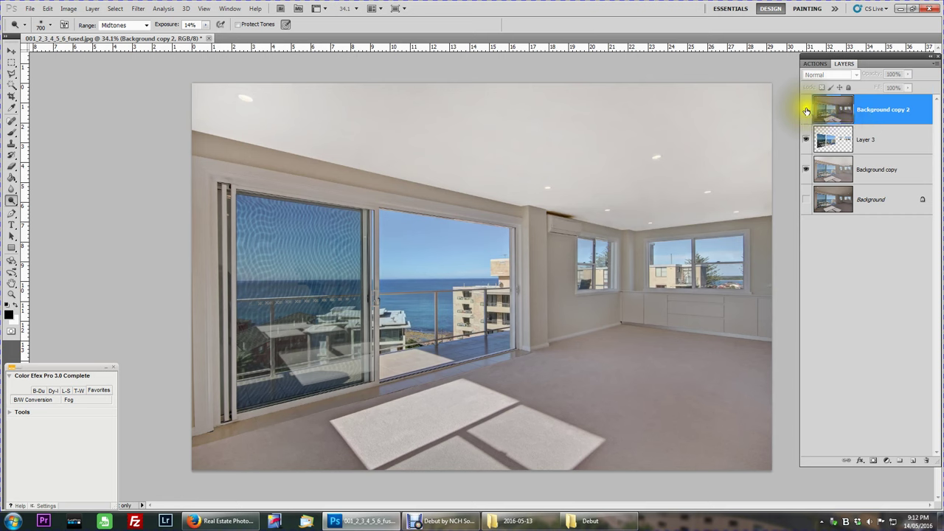
{"action": "left_click", "coordinate": [806, 110]}
{"action": "left_click", "coordinate": [806, 110]}
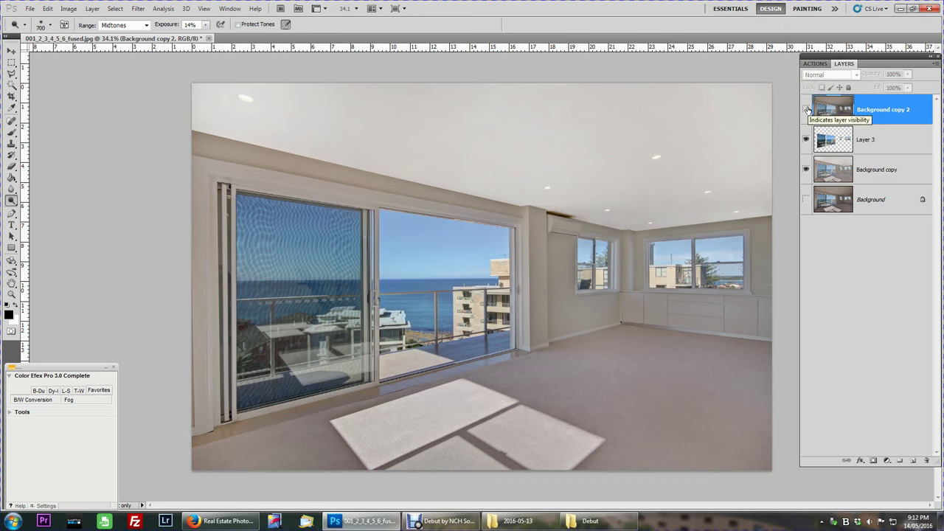
{"action": "left_click", "coordinate": [807, 111]}
- Show Background copy 2, hide Background copy, move Background copy 2 below Layer 3, and hide Layer 3
{"action": "left_click", "coordinate": [807, 110]}
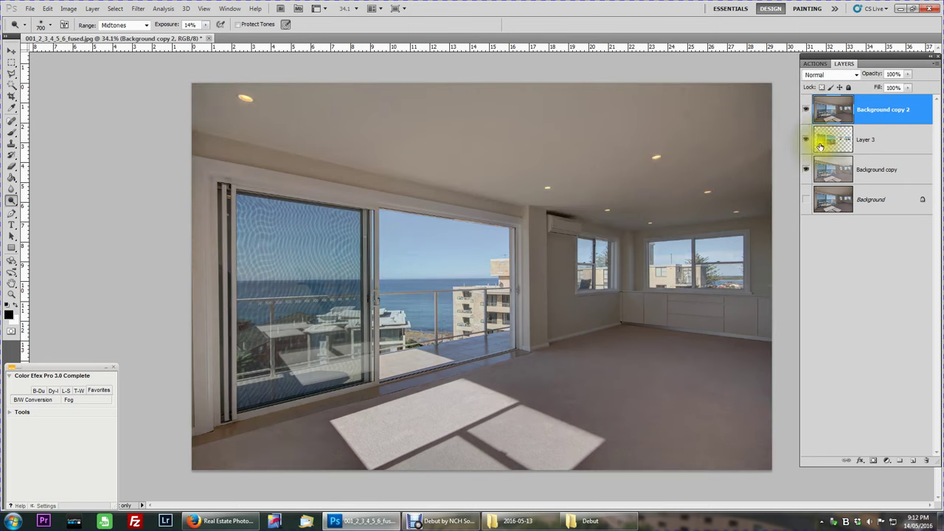
{"action": "left_click", "coordinate": [806, 169]}
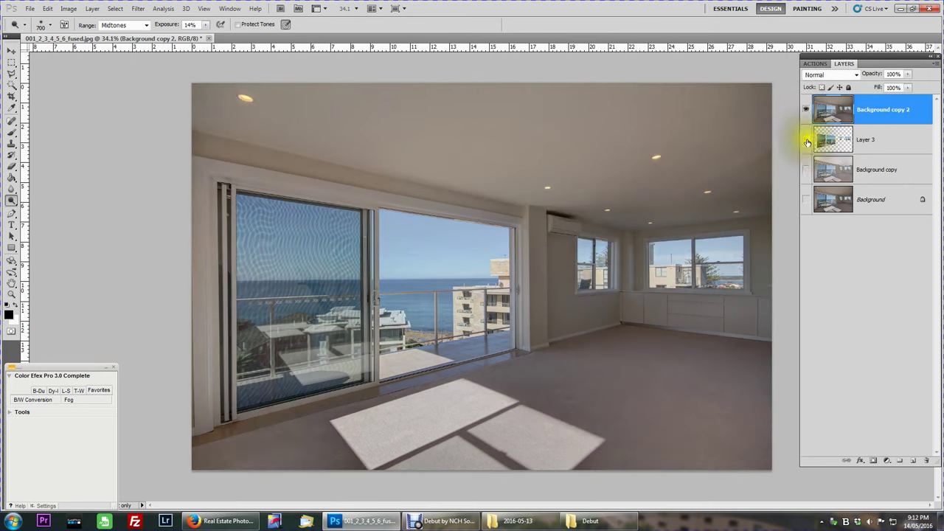
{"action": "left_click_drag", "start_coordinate": [830, 111], "coordinate": [849, 156]}
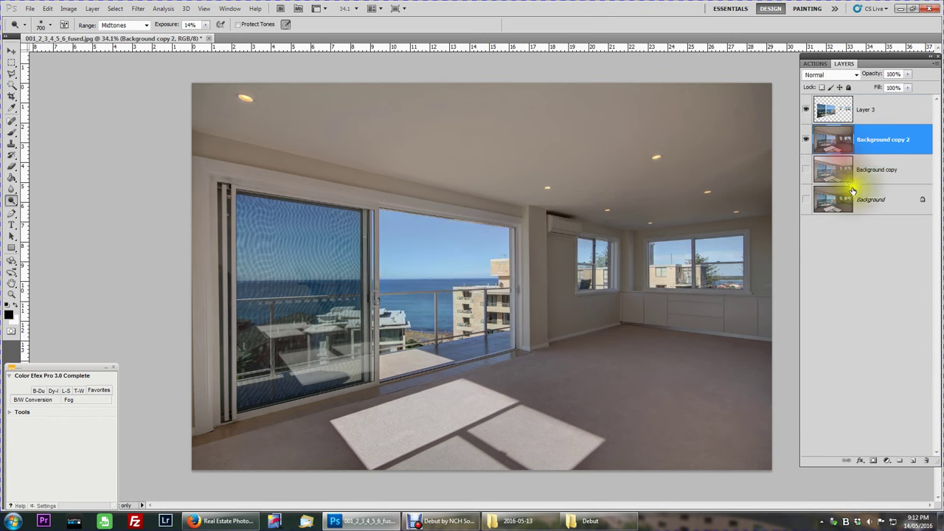
{"action": "left_click", "coordinate": [806, 109]}
{"action": "left_click", "coordinate": [11, 51]}
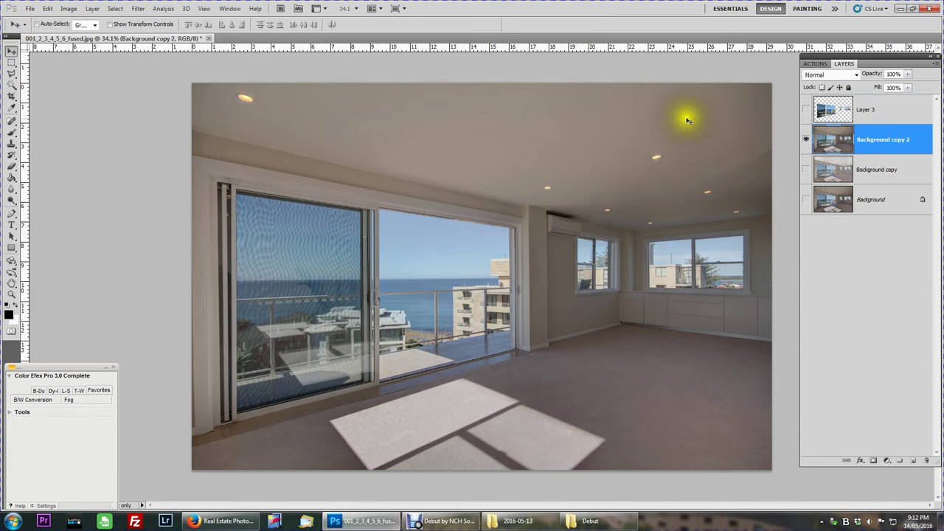
- Choose the Polygonal Lasso Tool from the lasso flyout
{"action": "left_click", "coordinate": [12, 75]}
{"action": "left_click", "coordinate": [15, 77]}
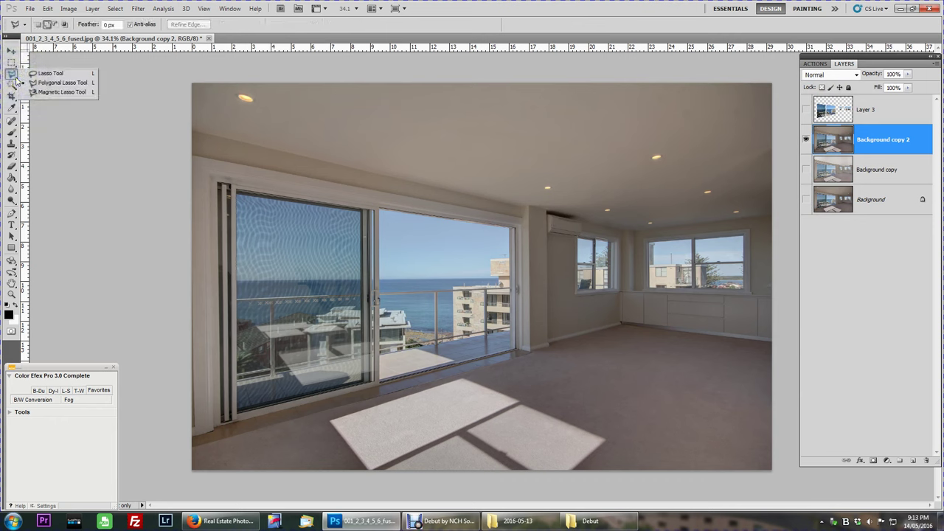
{"action": "left_click", "coordinate": [55, 84]}
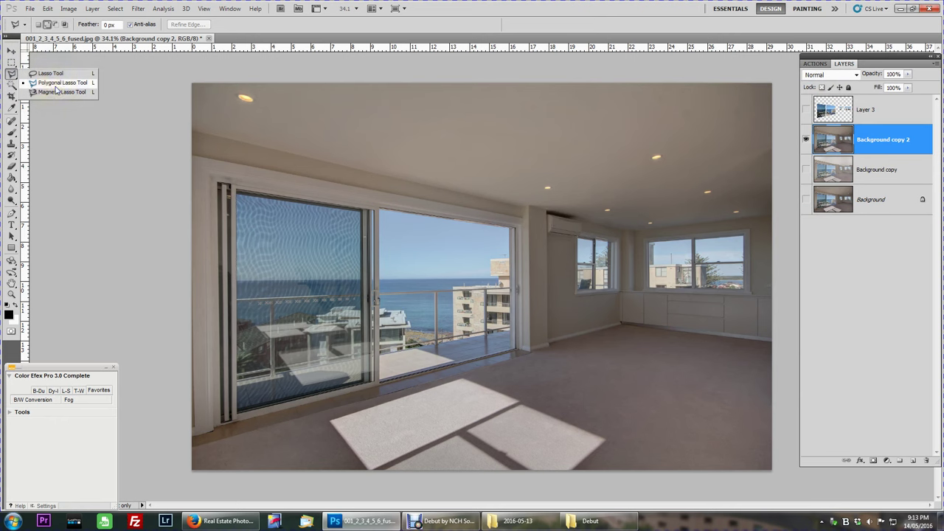
{"action": "left_click", "coordinate": [56, 87]}
{"action": "left_click", "coordinate": [56, 86]}
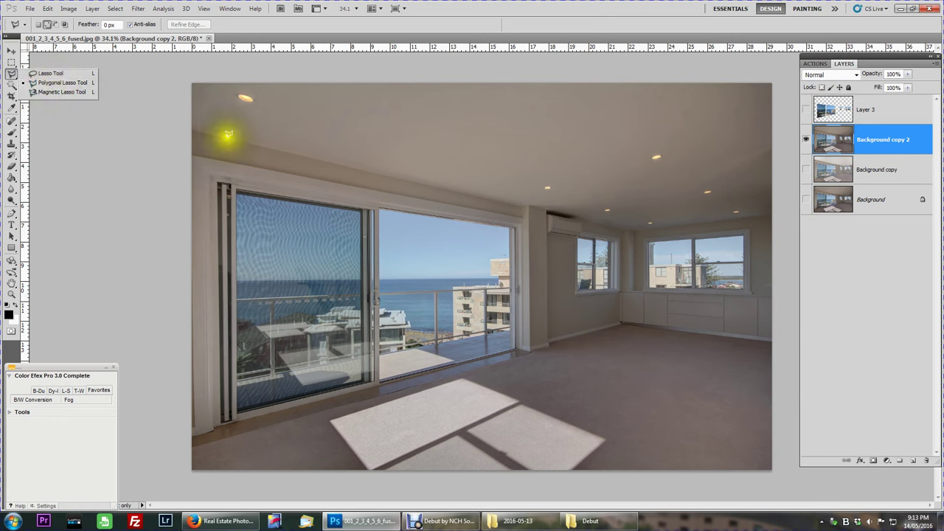
{"action": "left_click", "coordinate": [12, 73]}
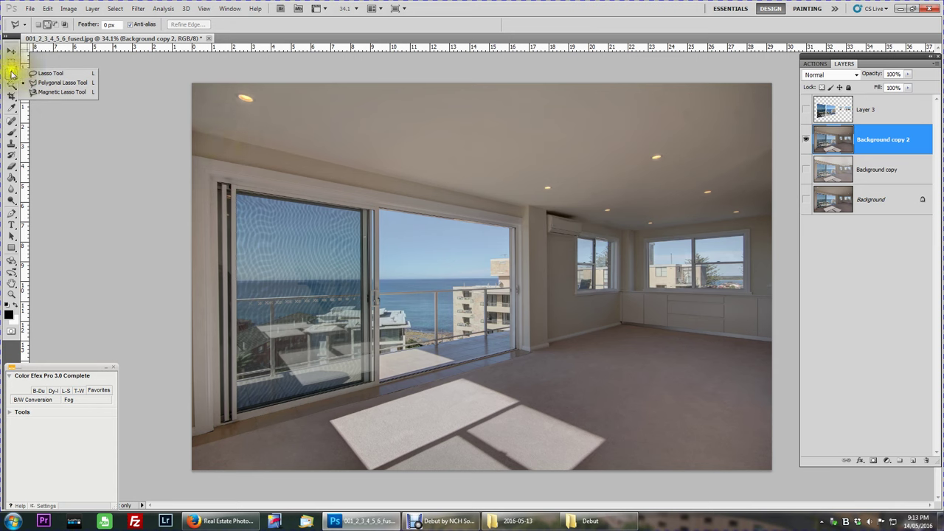
- Outline the left sliding-door glass pane corner to corner and close the selection
{"action": "left_click", "coordinate": [257, 215]}
{"action": "left_click", "coordinate": [355, 211]}
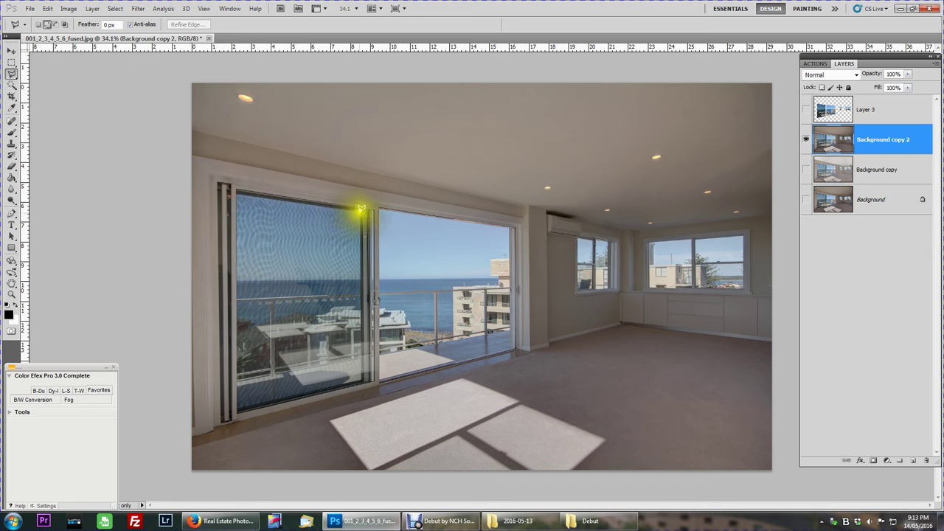
{"action": "left_click", "coordinate": [360, 206]}
{"action": "left_click", "coordinate": [361, 377]}
{"action": "left_click", "coordinate": [236, 406]}
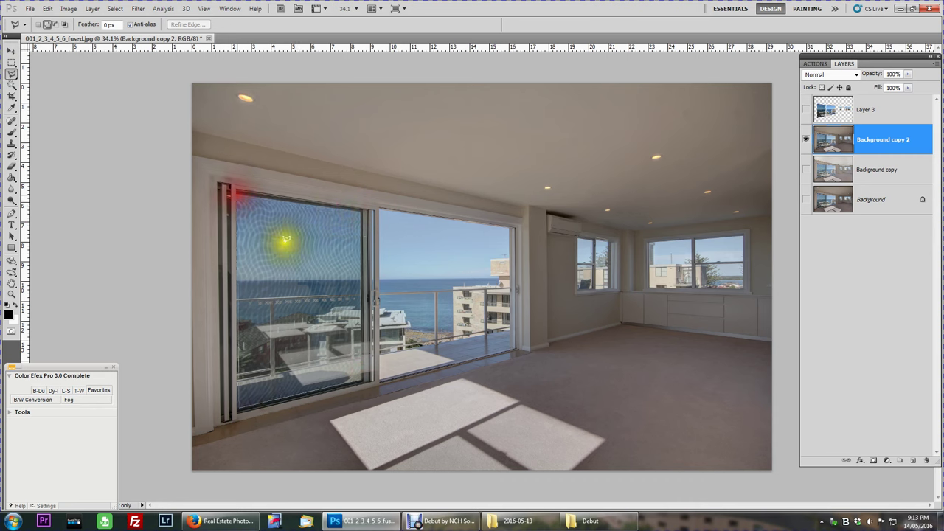
{"action": "left_click", "coordinate": [239, 192]}
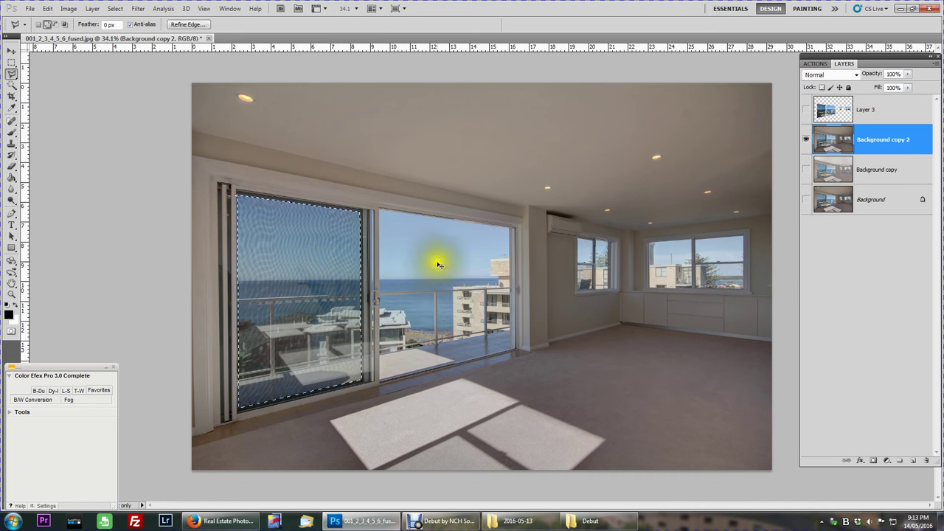
- Trace outline points along the open doorway's top edge and top corners
{"action": "scroll", "coordinate": [383, 235], "scroll_direction": "up", "scroll_amount": 3}
{"action": "scroll", "coordinate": [421, 204], "scroll_direction": "up", "scroll_amount": 2}
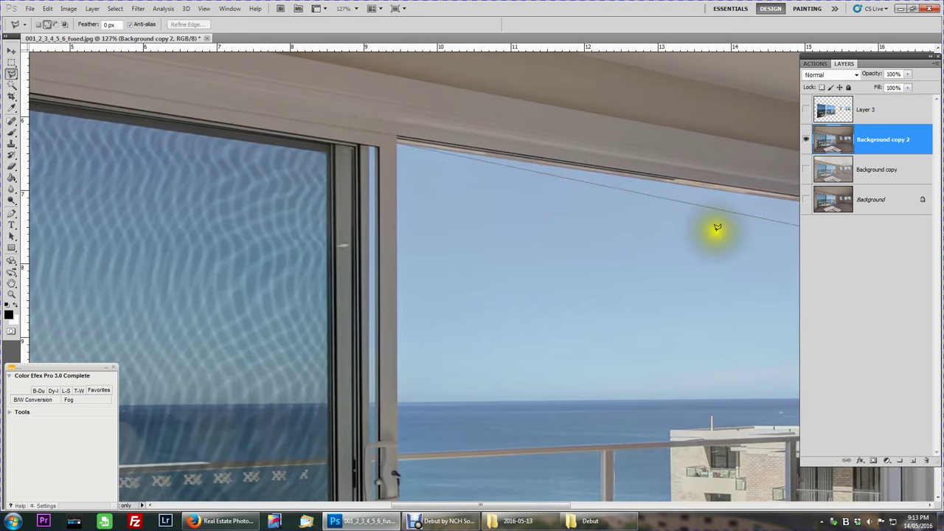
{"action": "mouse_move", "coordinate": [680, 228]}
{"action": "left_mouse_down"}
{"action": "mouse_move", "coordinate": [600, 243]}
{"action": "mouse_move", "coordinate": [333, 202]}
{"action": "left_mouse_up"}
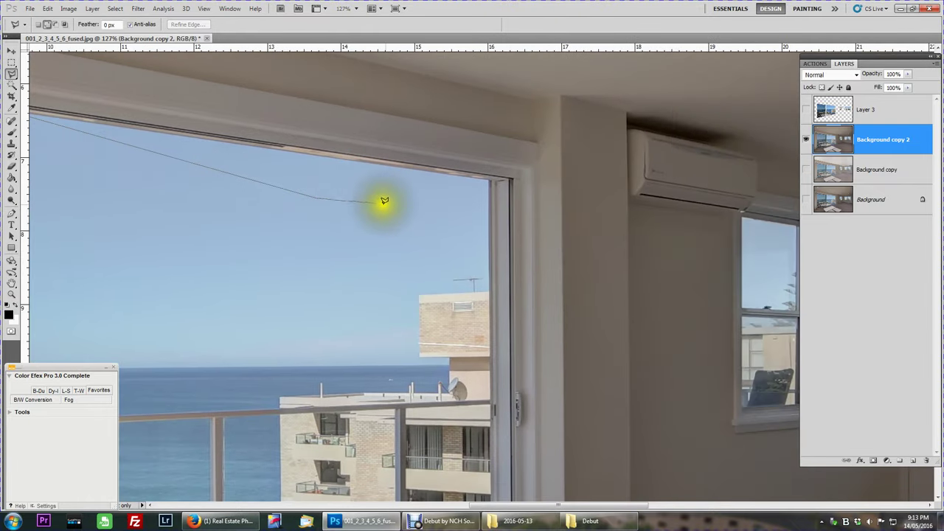
{"action": "left_click", "coordinate": [302, 185]}
{"action": "left_click_drag", "start_coordinate": [251, 241], "coordinate": [596, 267]}
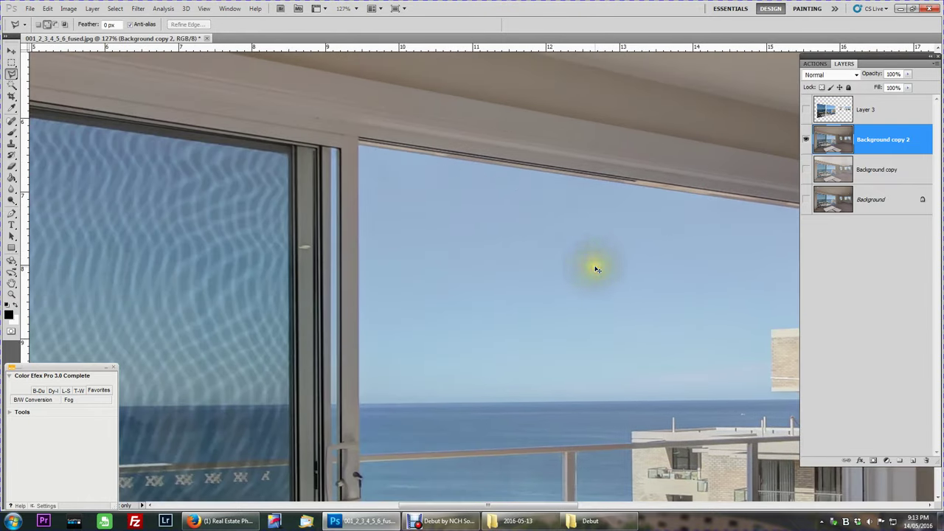
{"action": "left_click", "coordinate": [361, 140]}
{"action": "mouse_move", "coordinate": [693, 211]}
{"action": "left_mouse_down"}
{"action": "mouse_move", "coordinate": [307, 164]}
{"action": "mouse_move", "coordinate": [322, 158]}
{"action": "left_mouse_up"}
{"action": "left_click", "coordinate": [509, 168]}
- Finish the doorway outline at its bottom corners and left frame, closing the selection
{"action": "left_click_drag", "start_coordinate": [514, 351], "coordinate": [491, 106]}
{"action": "mouse_move", "coordinate": [493, 317]}
{"action": "left_mouse_down"}
{"action": "mouse_move", "coordinate": [495, 190]}
{"action": "mouse_move", "coordinate": [514, 125]}
{"action": "left_mouse_up"}
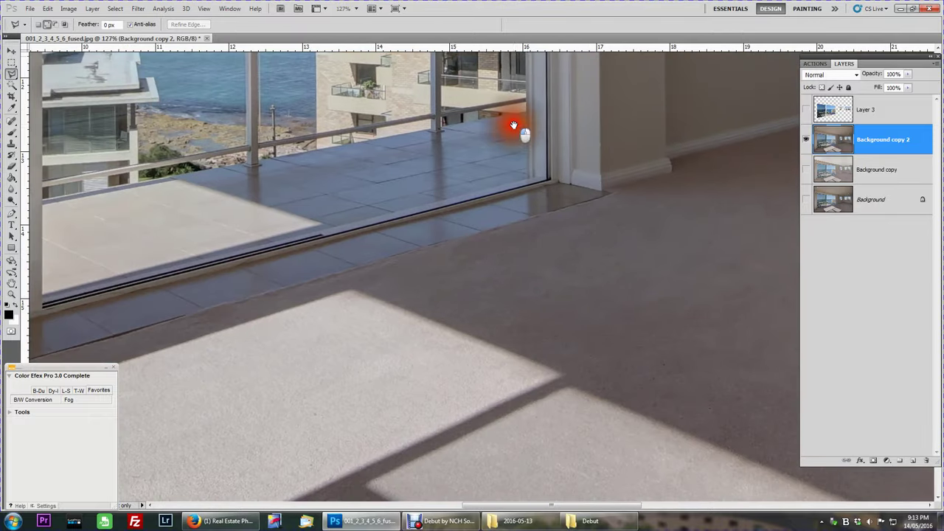
{"action": "left_click", "coordinate": [528, 175]}
{"action": "left_click", "coordinate": [158, 298]}
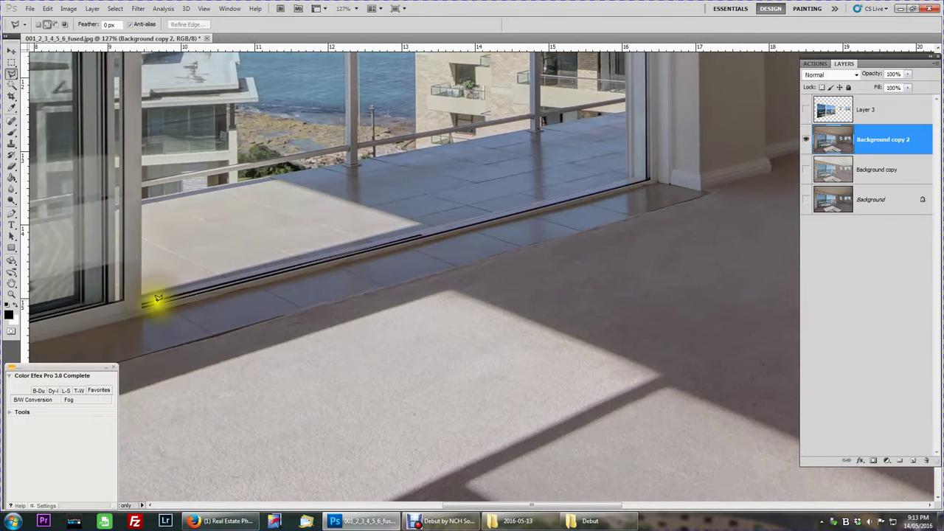
{"action": "left_click", "coordinate": [144, 292]}
{"action": "left_click", "coordinate": [144, 297]}
{"action": "scroll", "coordinate": [142, 280], "scroll_direction": "up", "scroll_amount": 5}
{"action": "scroll", "coordinate": [143, 162], "scroll_direction": "up", "scroll_amount": 4}
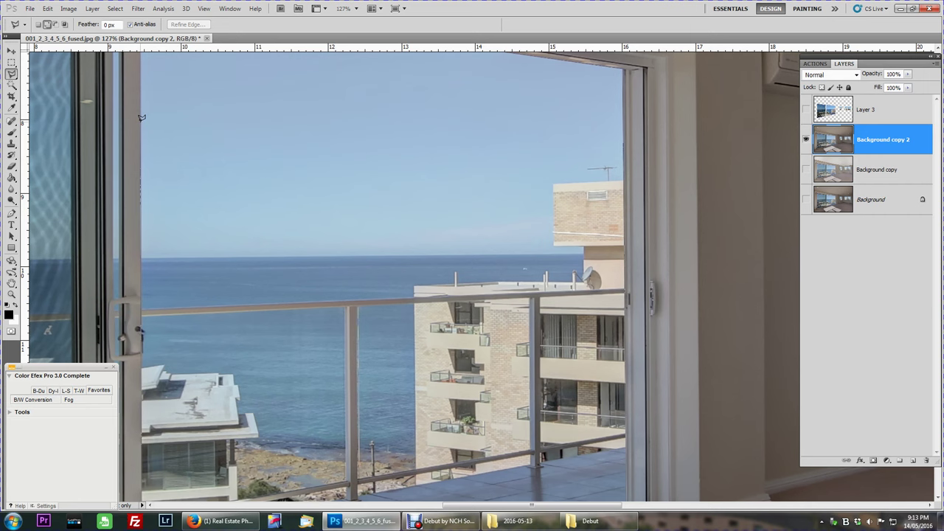
{"action": "scroll", "coordinate": [140, 118], "scroll_direction": "up", "scroll_amount": 3}
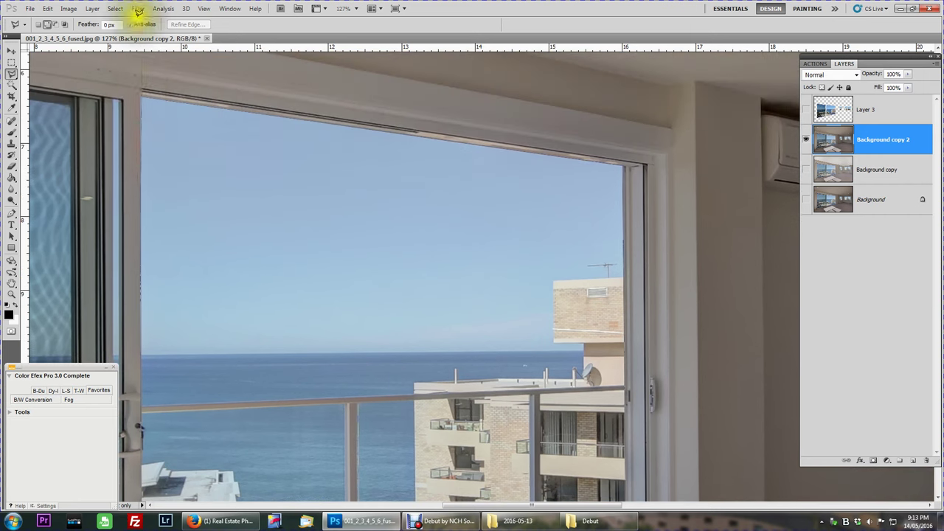
{"action": "left_click", "coordinate": [141, 92]}
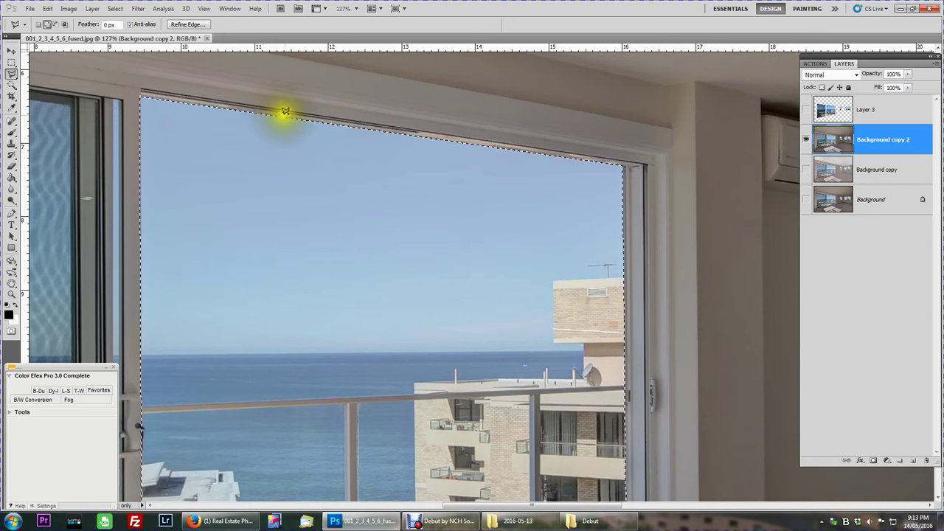
- Deselect, then show Layer 3 over the room photo and toggle it to compare
{"action": "key", "text": "ctrl+d"}
{"action": "left_click", "coordinate": [807, 110]}
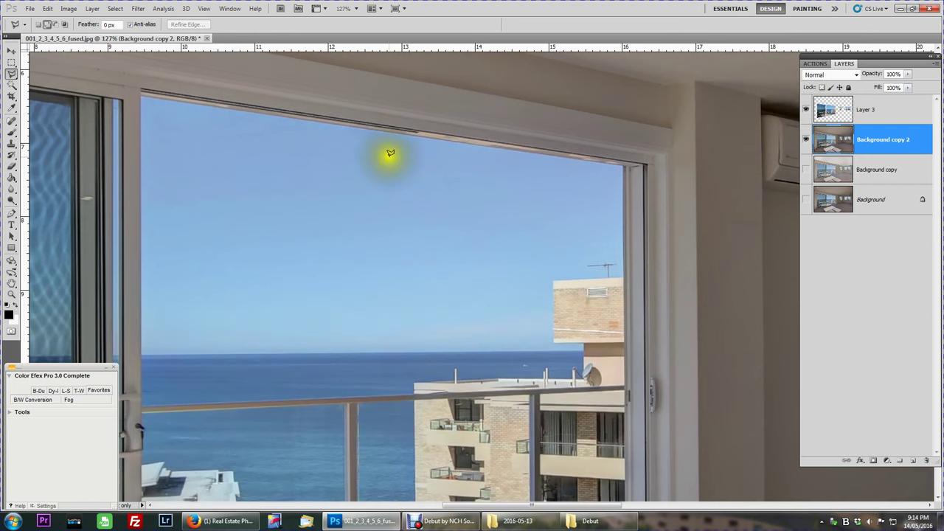
{"action": "left_click", "coordinate": [806, 109]}
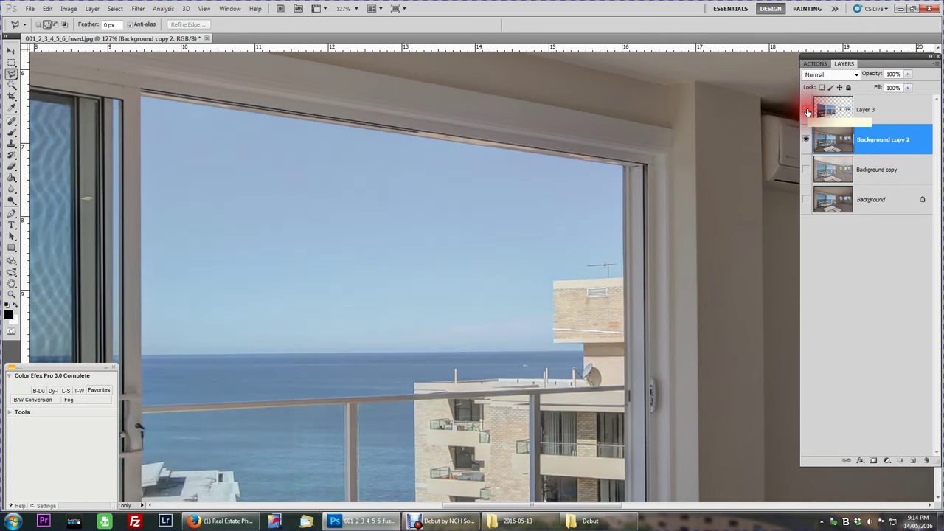
{"action": "left_click", "coordinate": [806, 109]}
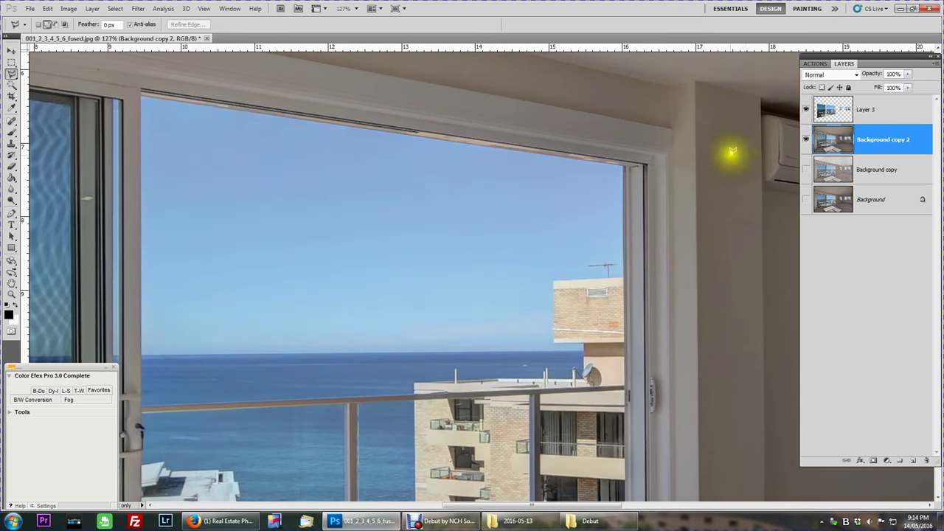
- Load Layer 3's window shape as a selection and zoom in on it
{"action": "scroll", "coordinate": [747, 151], "scroll_direction": "down", "scroll_amount": 6}
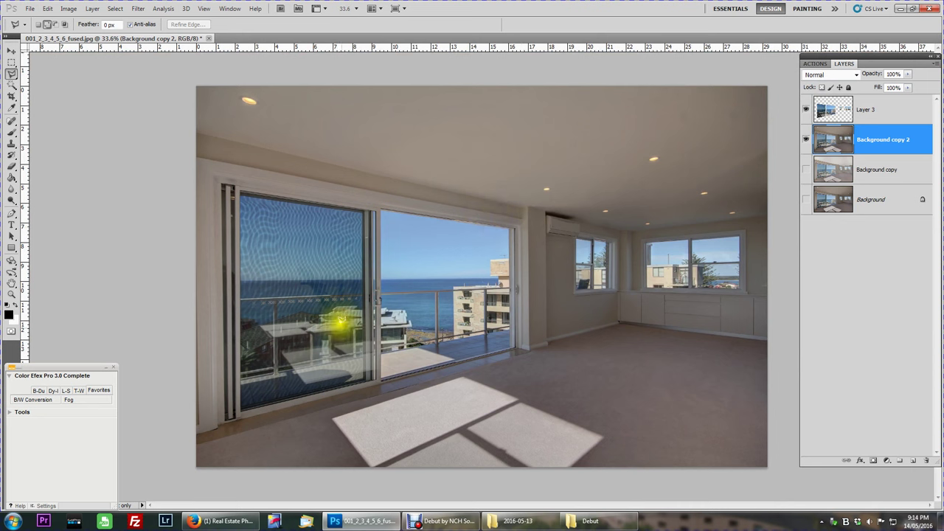
{"action": "left_click", "coordinate": [833, 110], "text": "ctrl"}
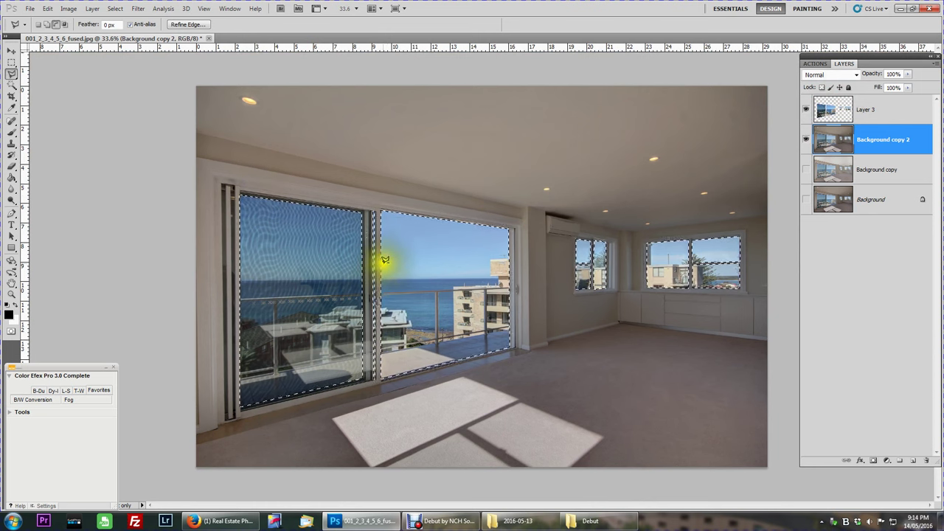
{"action": "scroll", "coordinate": [392, 240], "scroll_direction": "up", "scroll_amount": 3}
{"action": "scroll", "coordinate": [356, 249], "scroll_direction": "up", "scroll_amount": 2}
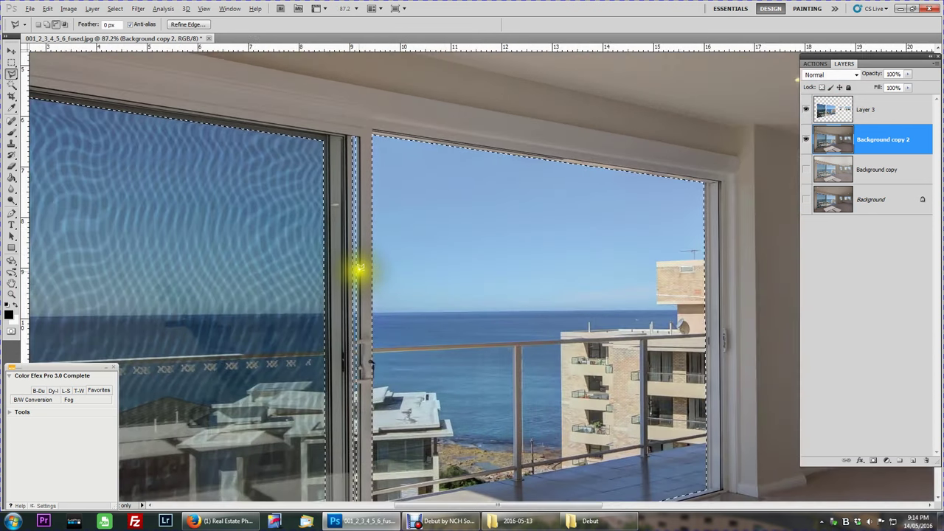
{"action": "scroll", "coordinate": [361, 270], "scroll_direction": "up", "scroll_amount": 3}
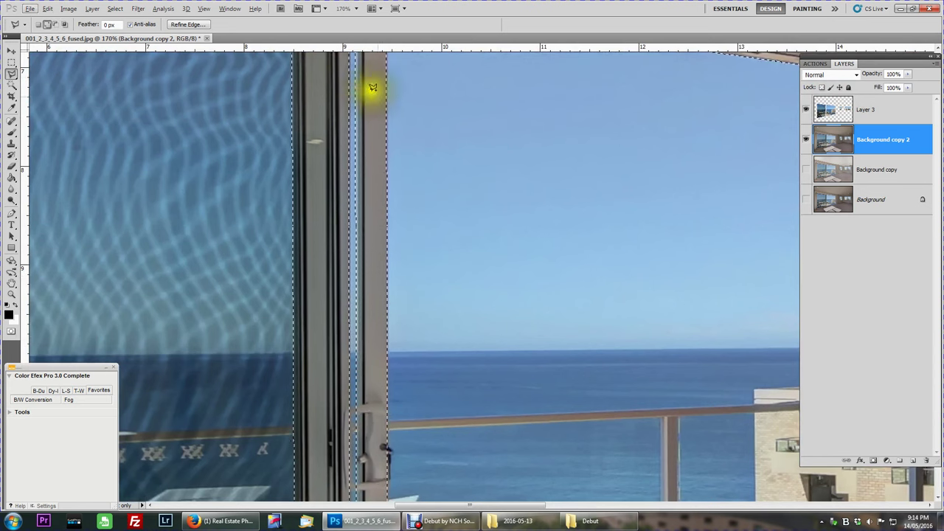
{"action": "scroll", "coordinate": [481, 220], "scroll_direction": "down", "scroll_amount": 3}
{"action": "scroll", "coordinate": [480, 221], "scroll_direction": "down", "scroll_amount": 4}
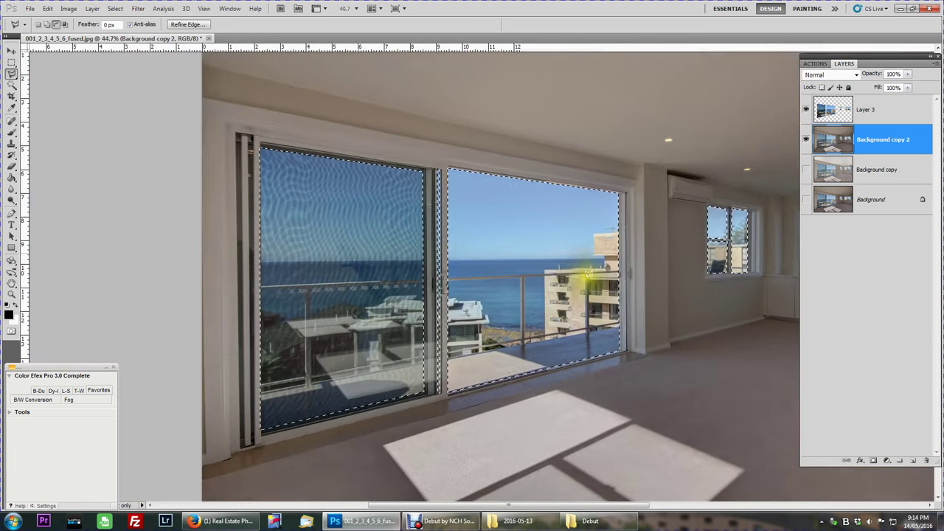
- Inspect the selection edges and copy the window areas to a new Layer 4
{"action": "scroll", "coordinate": [387, 217], "scroll_direction": "right", "scroll_amount": 5}
{"action": "scroll", "coordinate": [439, 155], "scroll_direction": "up", "scroll_amount": 3}
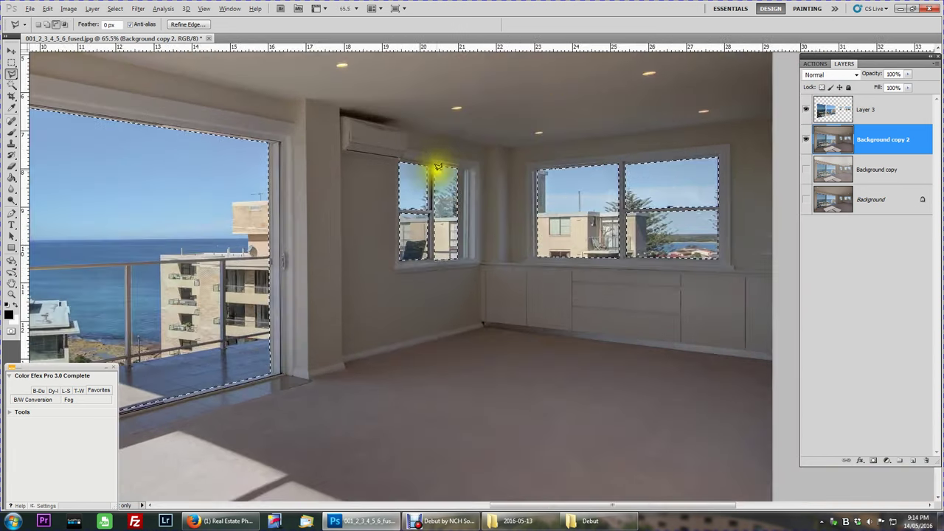
{"action": "scroll", "coordinate": [517, 243], "scroll_direction": "down", "scroll_amount": 2}
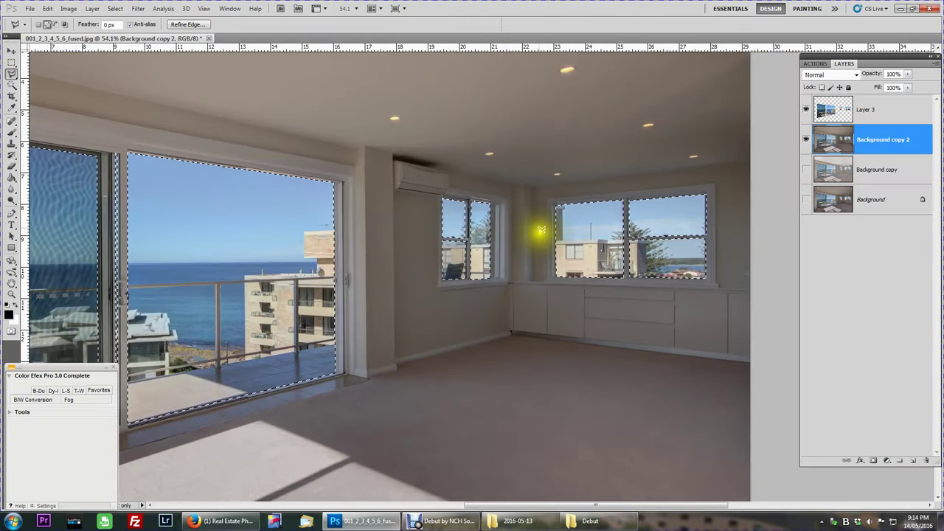
{"action": "scroll", "coordinate": [331, 253], "scroll_direction": "left", "scroll_amount": 2}
{"action": "scroll", "coordinate": [373, 253], "scroll_direction": "down", "scroll_amount": 2}
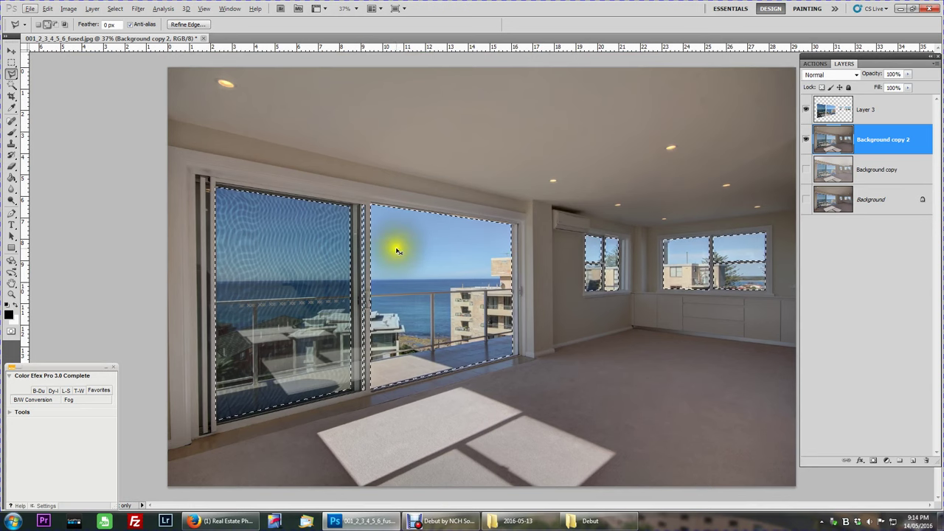
{"action": "left_click", "coordinate": [11, 50]}
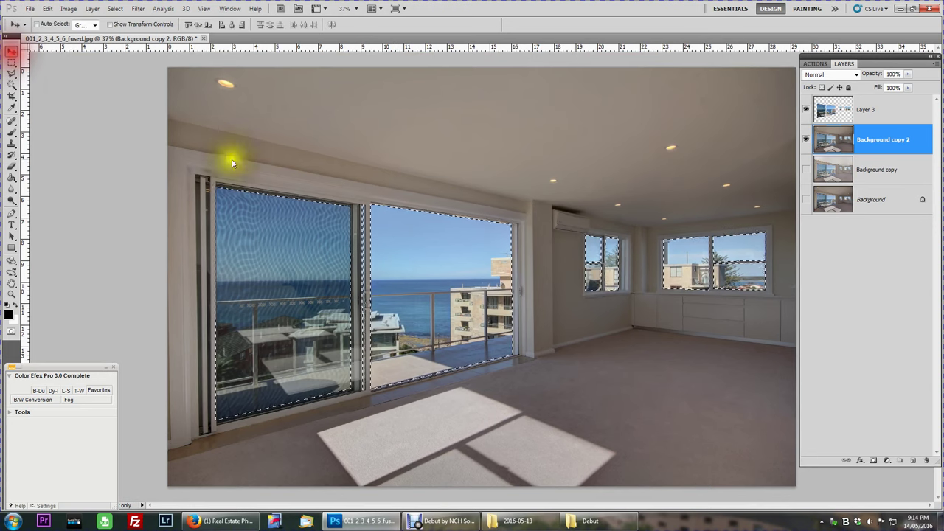
{"action": "key", "text": "ctrl+j"}
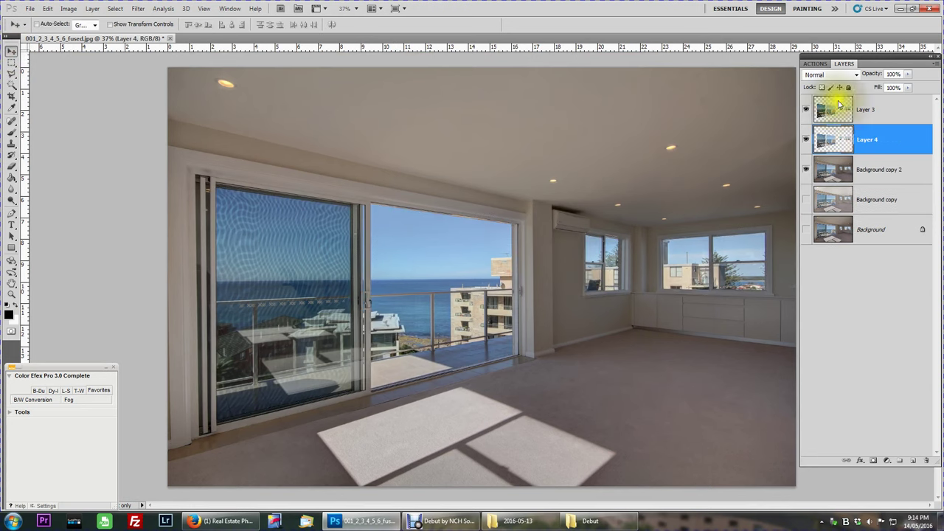
- Get rid of Layer 4, returning the layer stack to its earlier state
{"action": "mouse_move", "coordinate": [855, 132]}
{"action": "left_mouse_down"}
{"action": "mouse_move", "coordinate": [858, 116]}
{"action": "mouse_move", "coordinate": [881, 110]}
{"action": "mouse_move", "coordinate": [845, 146]}
{"action": "left_mouse_up"}
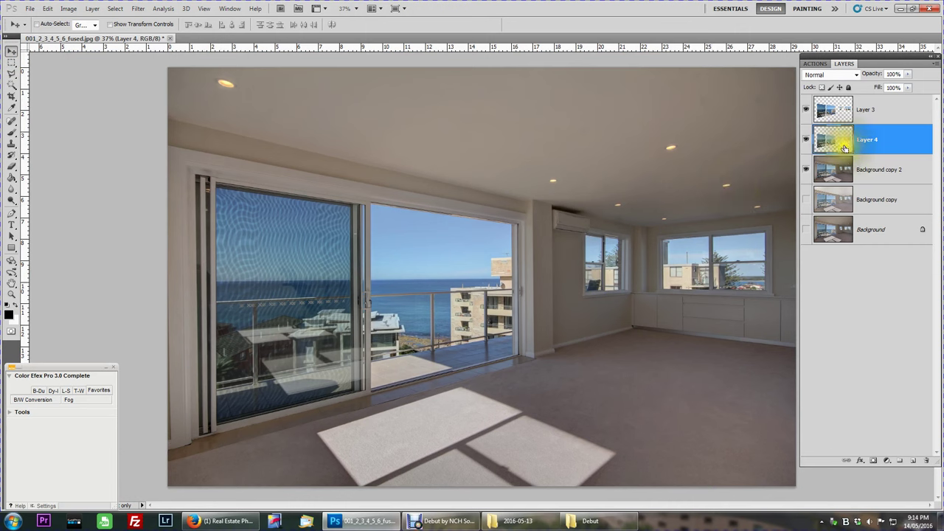
{"action": "left_click", "coordinate": [844, 148], "text": "ctrl"}
{"action": "key", "text": "ctrl+e"}
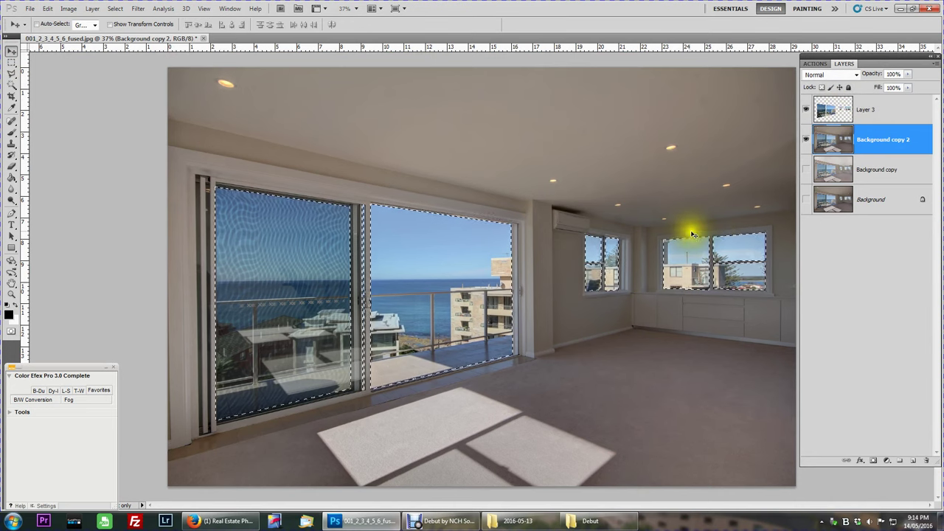
- Compare with Background copy 2 hidden, load Layer 3's window selection, and set Layer 3 to 100% opacity
{"action": "left_click", "coordinate": [806, 139]}
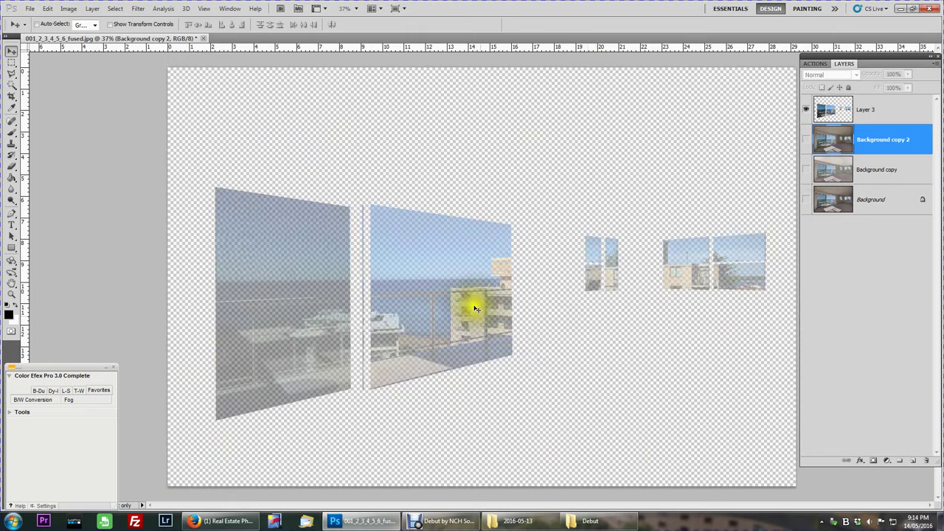
{"action": "left_click", "coordinate": [806, 140]}
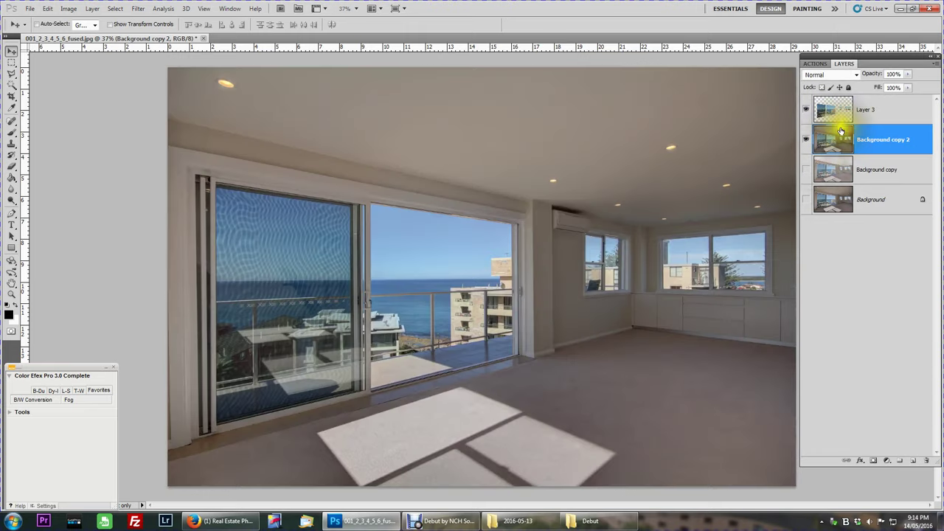
{"action": "left_click", "coordinate": [837, 110], "text": "ctrl"}
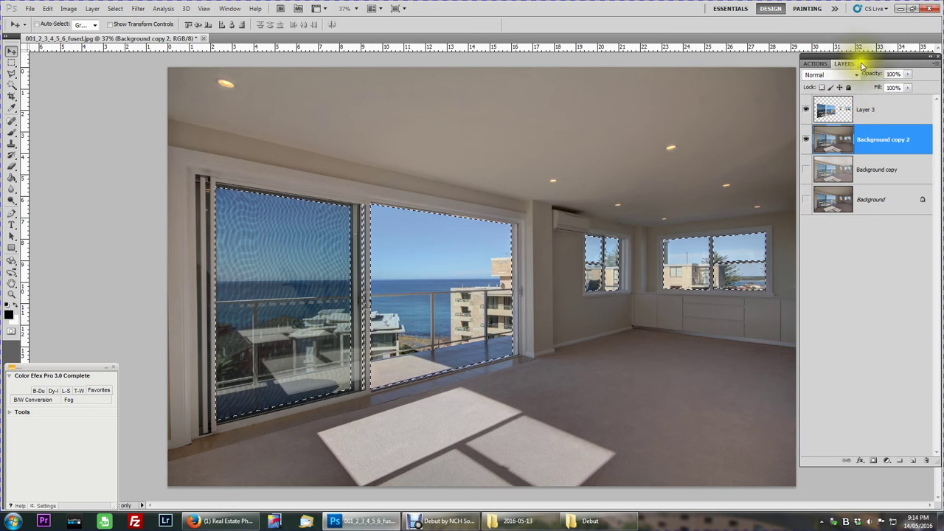
{"action": "left_click", "coordinate": [869, 112]}
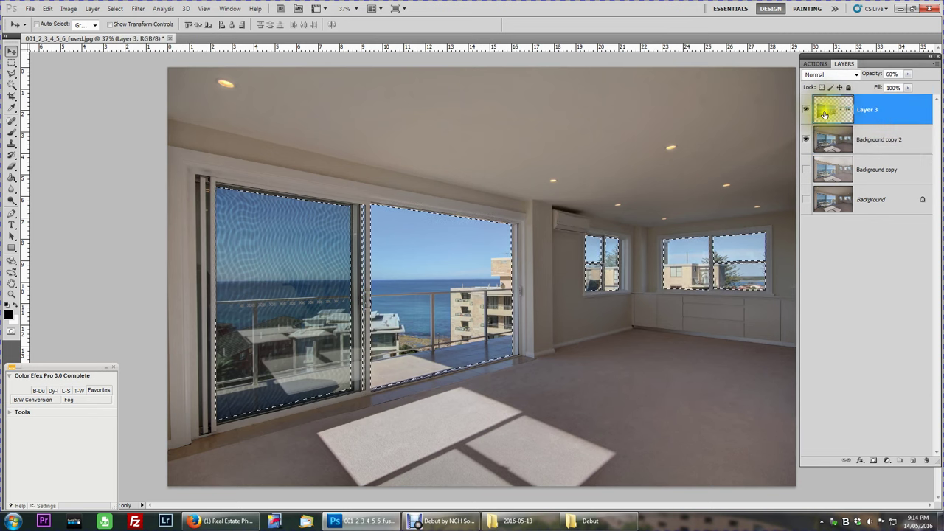
{"action": "left_click_drag", "start_coordinate": [869, 75], "coordinate": [926, 100]}
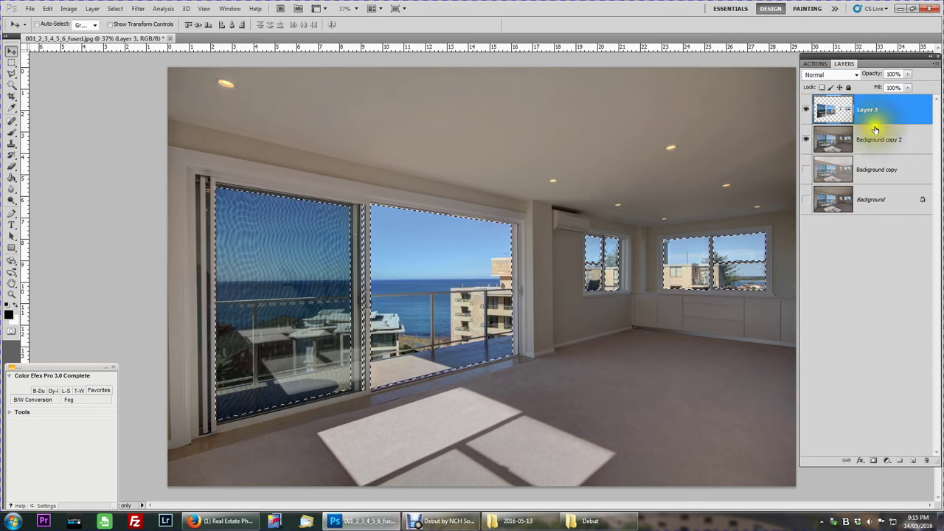
{"action": "key", "text": "ctrl+l"}
{"action": "left_click_drag", "start_coordinate": [775, 164], "coordinate": [669, 92]}
{"action": "left_click", "coordinate": [72, 8]}
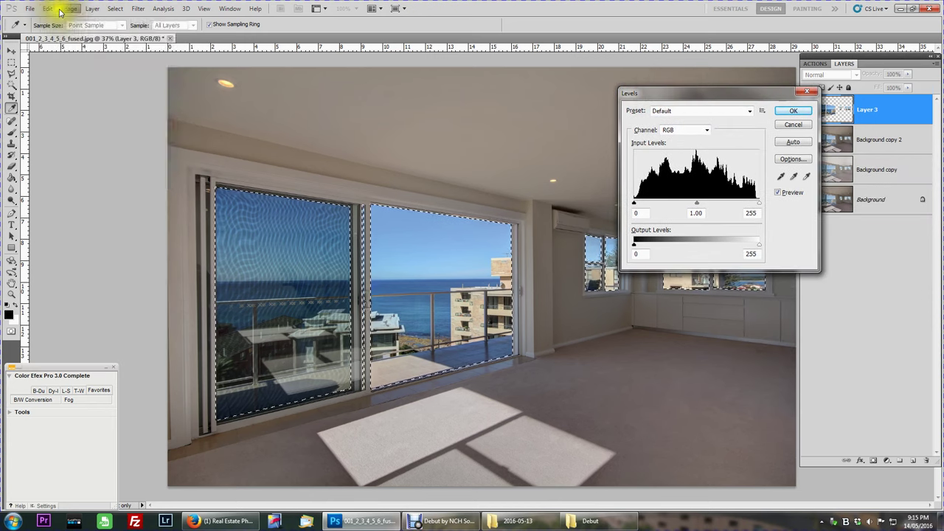
{"action": "mouse_move", "coordinate": [94, 10]}
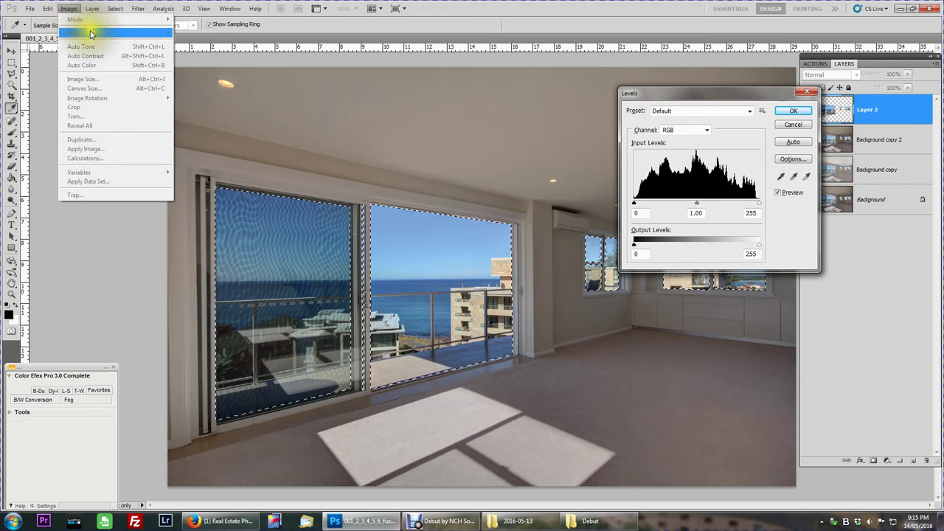
{"action": "left_click", "coordinate": [92, 276]}
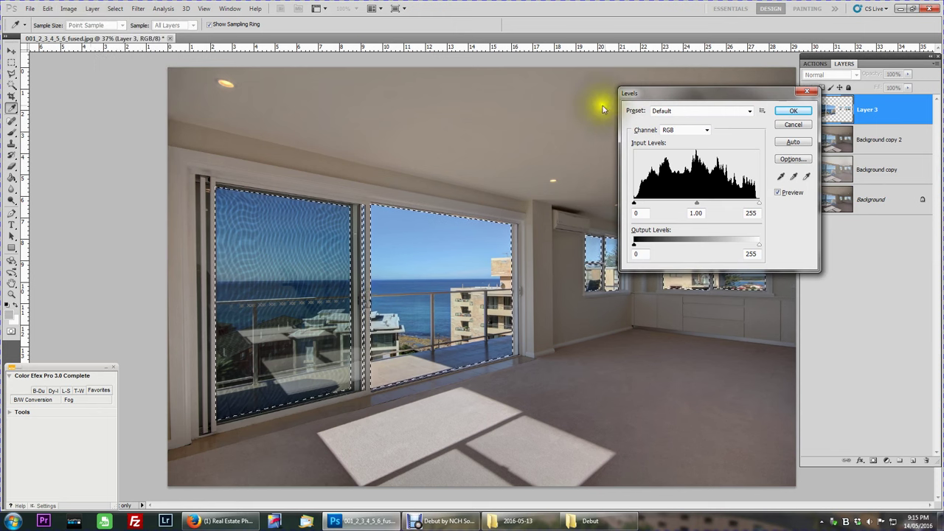
{"action": "left_click", "coordinate": [793, 125]}
{"action": "left_click", "coordinate": [69, 8]}
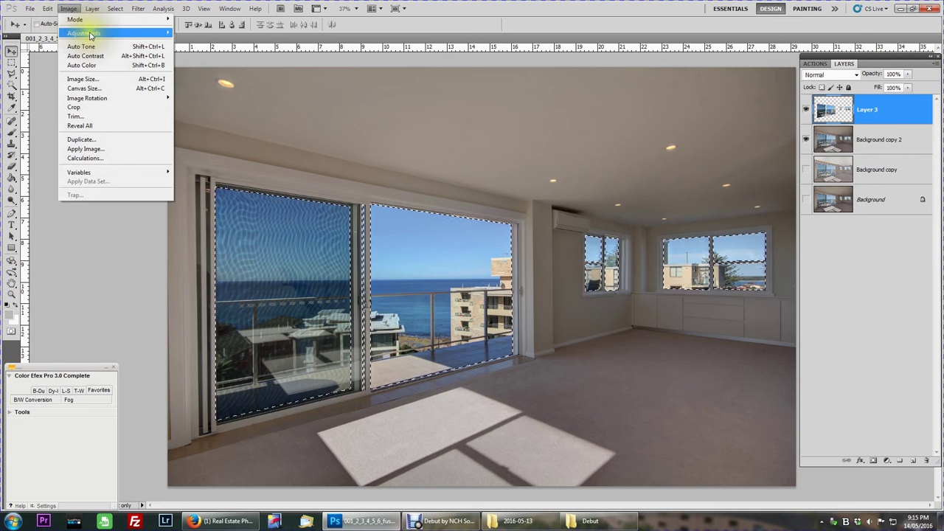
{"action": "mouse_move", "coordinate": [111, 33]}
{"action": "left_click", "coordinate": [189, 42]}
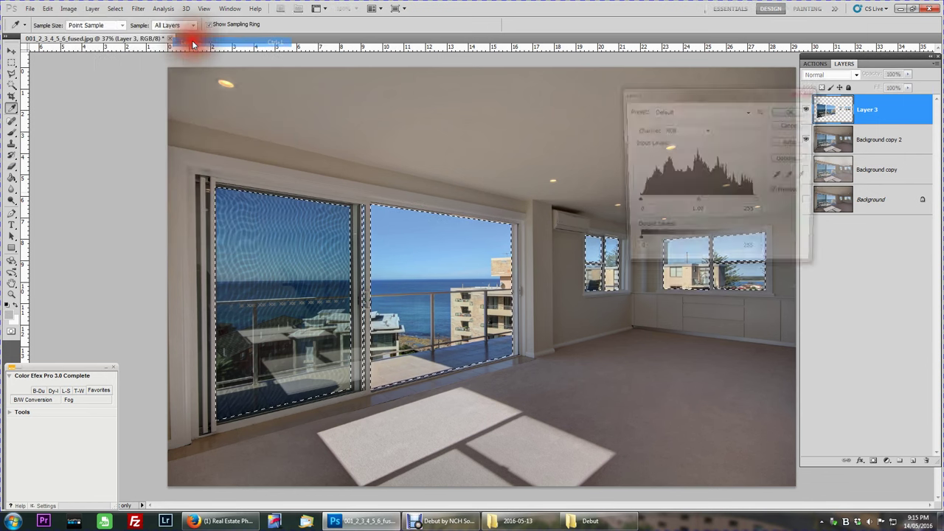
{"action": "left_click_drag", "start_coordinate": [713, 96], "coordinate": [638, 288]}
{"action": "mouse_move", "coordinate": [688, 396]}
{"action": "left_mouse_down"}
{"action": "mouse_move", "coordinate": [645, 395]}
{"action": "mouse_move", "coordinate": [688, 397]}
{"action": "left_mouse_up"}
{"action": "left_click_drag", "start_coordinate": [565, 396], "coordinate": [664, 394]}
{"action": "left_click", "coordinate": [723, 318]}
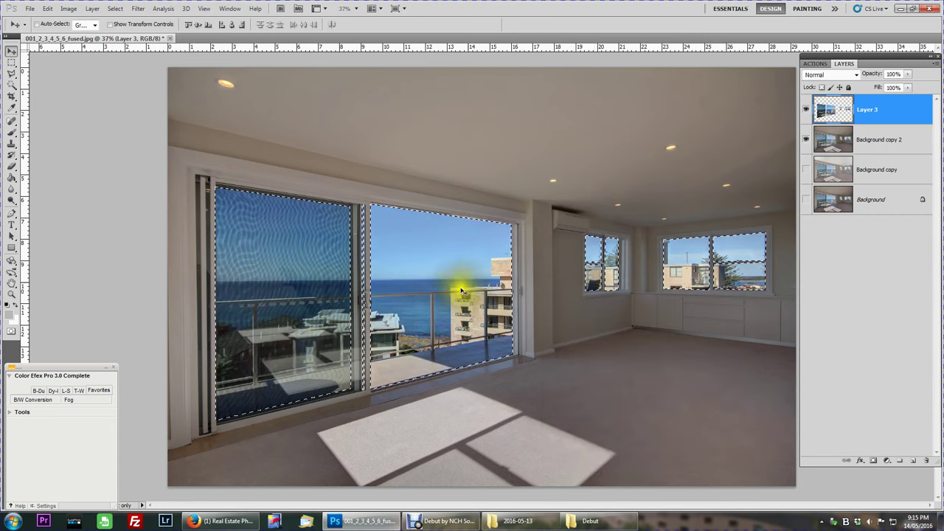
- Deselect, hide Background copy, make Background copy 2 active, and hide Layer 3
{"action": "left_click", "coordinate": [806, 111]}
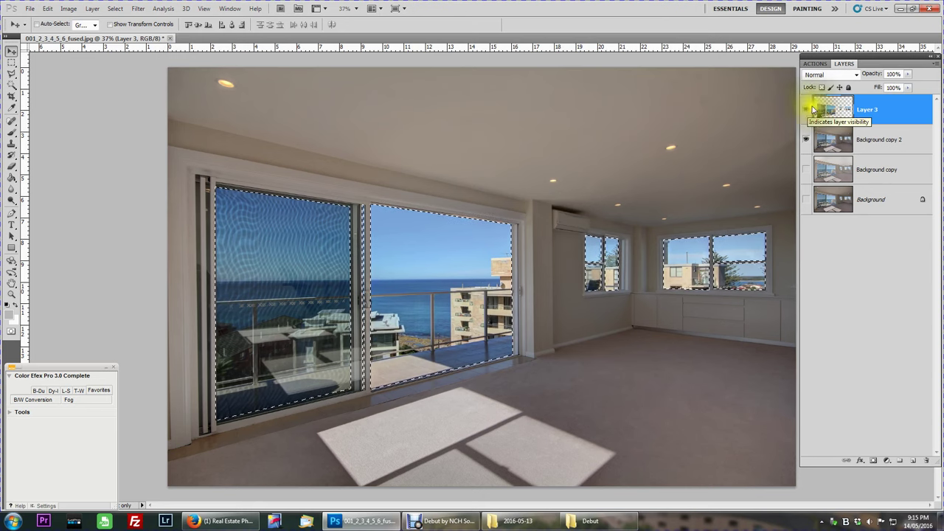
{"action": "key", "text": "ctrl+d"}
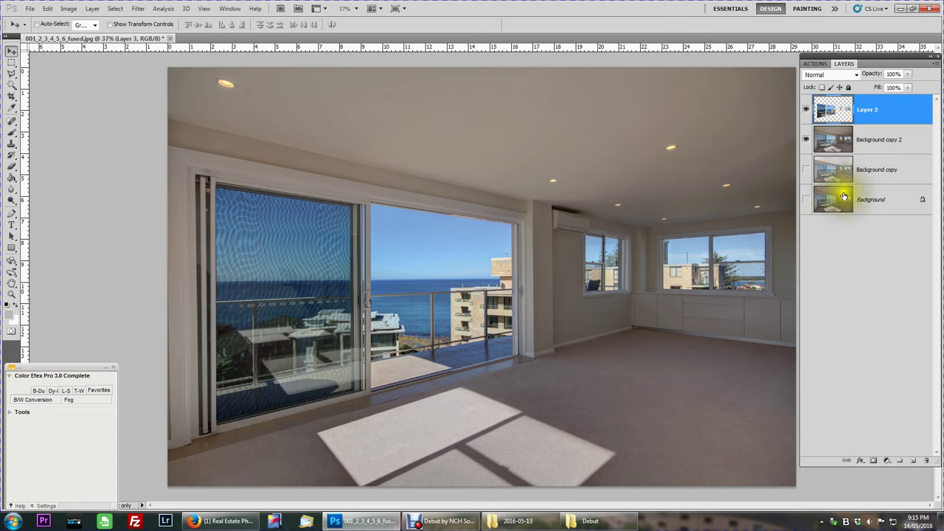
{"action": "left_click", "coordinate": [807, 169]}
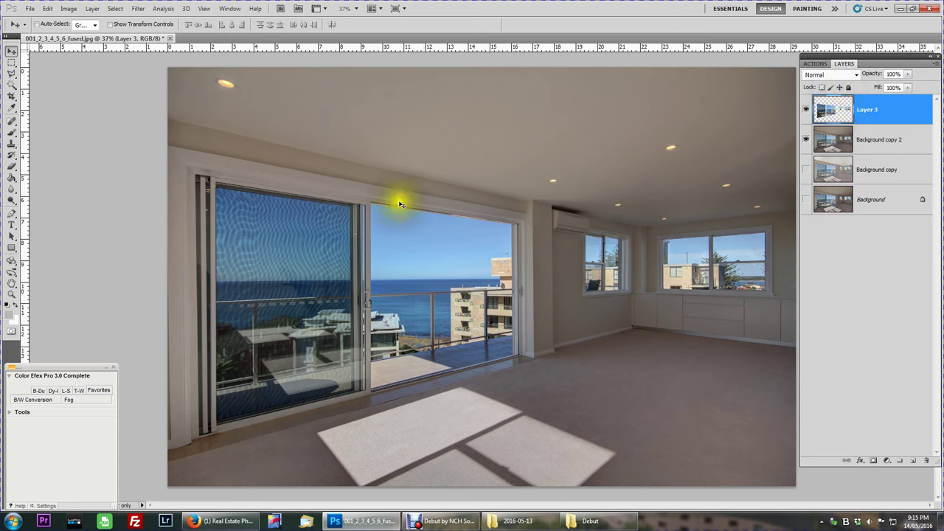
{"action": "left_click", "coordinate": [881, 138]}
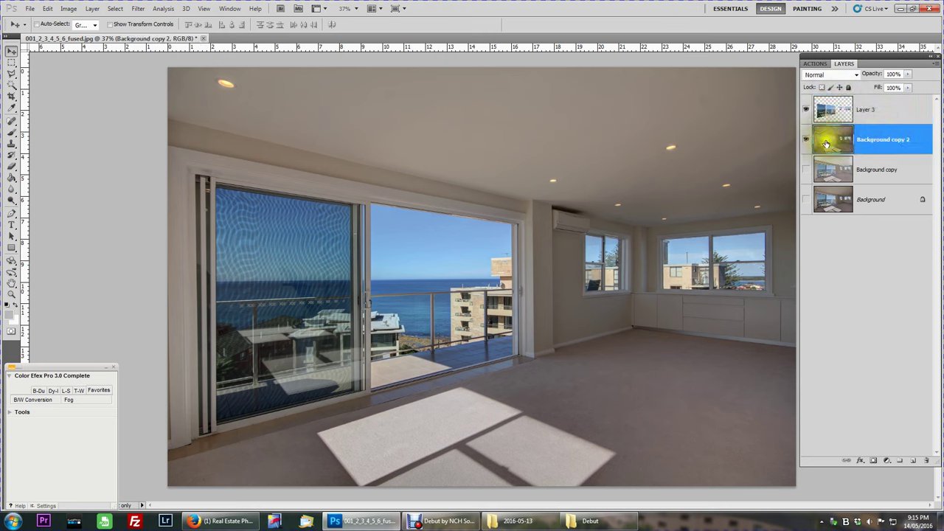
{"action": "left_click", "coordinate": [806, 111]}
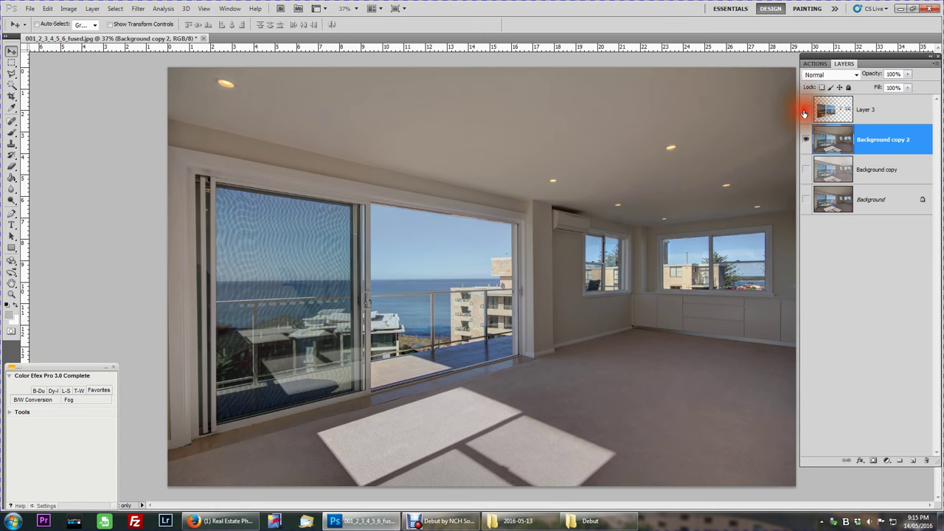
- With the Polygonal Lasso, trace the ceiling edge from its left end to the wall junction
{"action": "scroll", "coordinate": [261, 89], "scroll_direction": "up", "scroll_amount": 5}
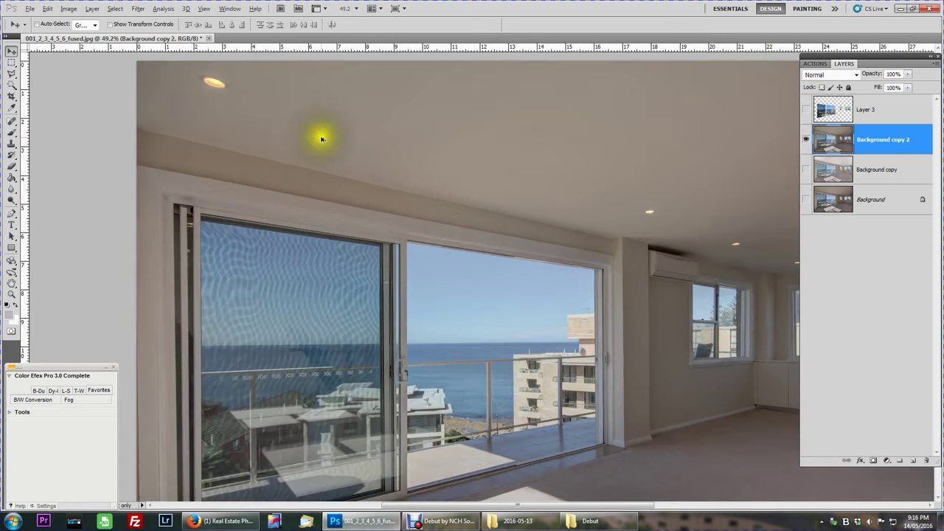
{"action": "scroll", "coordinate": [368, 221], "scroll_direction": "down", "scroll_amount": 1}
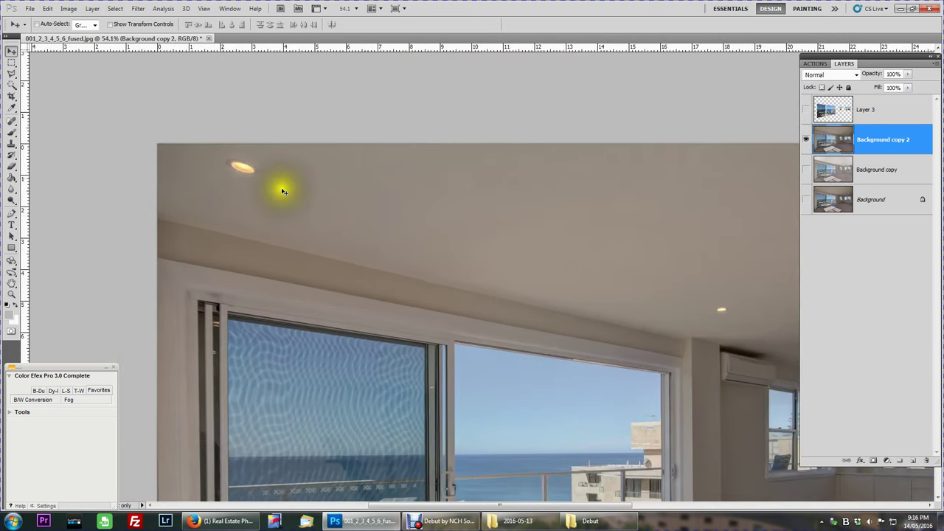
{"action": "left_click", "coordinate": [18, 69]}
{"action": "left_click", "coordinate": [144, 101]}
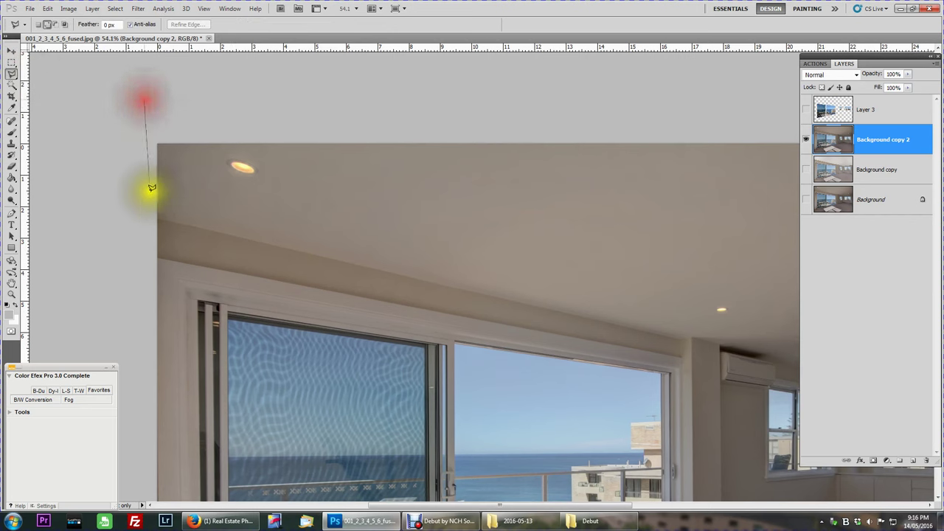
{"action": "left_click", "coordinate": [158, 214]}
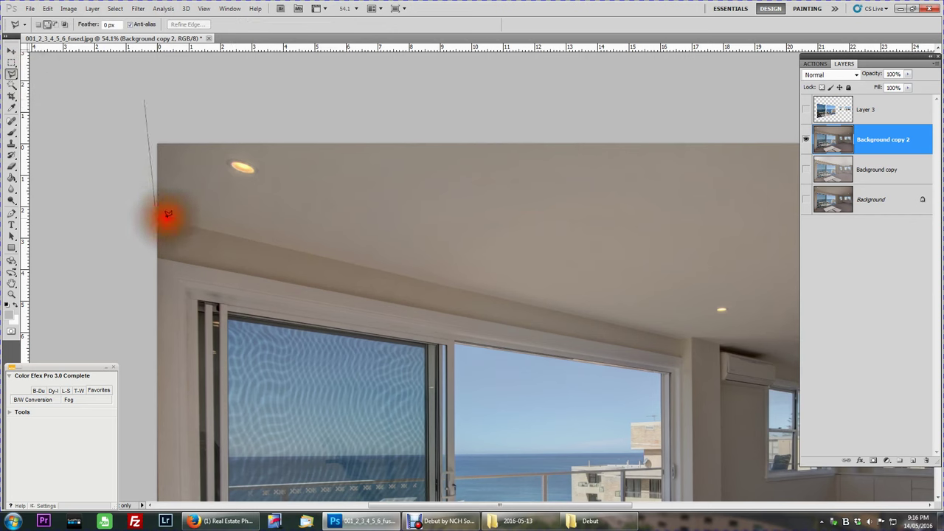
{"action": "left_click", "coordinate": [681, 336]}
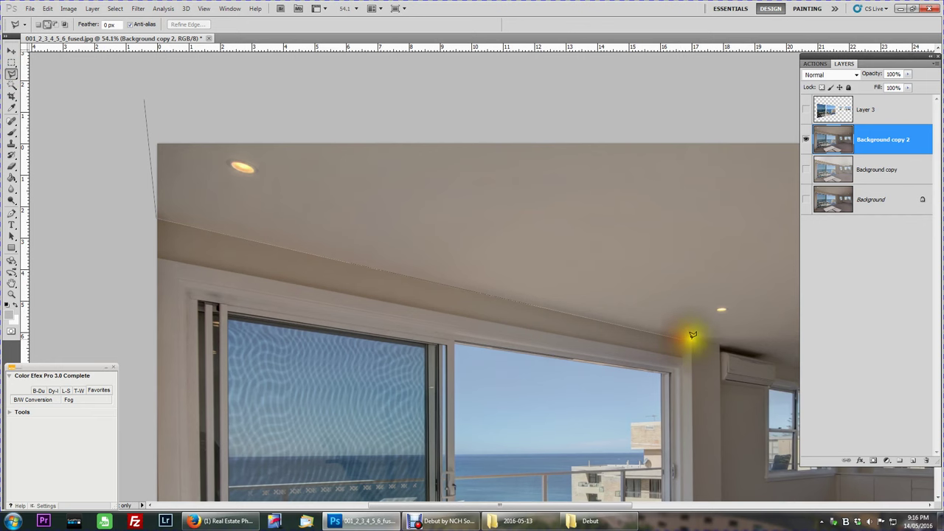
{"action": "left_click", "coordinate": [692, 335]}
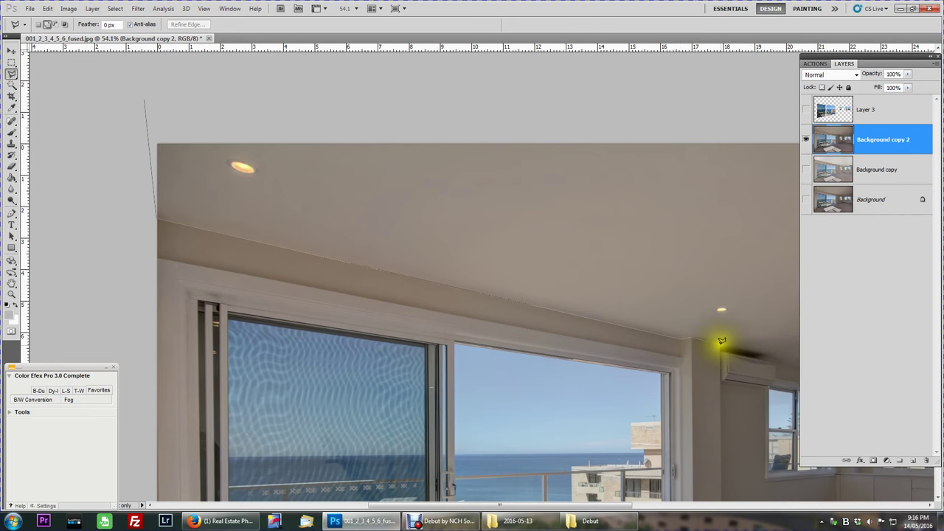
{"action": "left_click", "coordinate": [719, 345]}
- Continue the outline along the right ceiling edge and across the top, closing the ceiling selection
{"action": "mouse_move", "coordinate": [493, 270]}
{"action": "left_mouse_down"}
{"action": "mouse_move", "coordinate": [190, 118]}
{"action": "mouse_move", "coordinate": [188, 107]}
{"action": "left_mouse_up"}
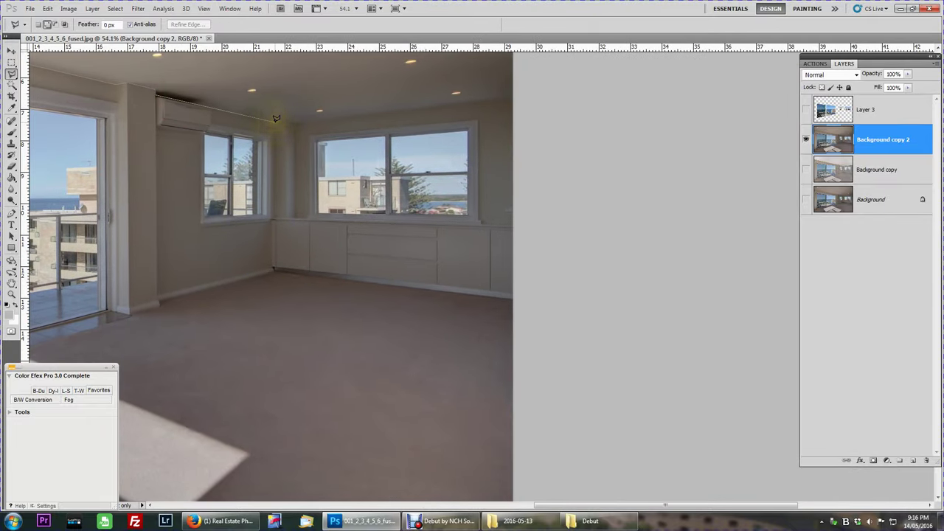
{"action": "left_click", "coordinate": [276, 120]}
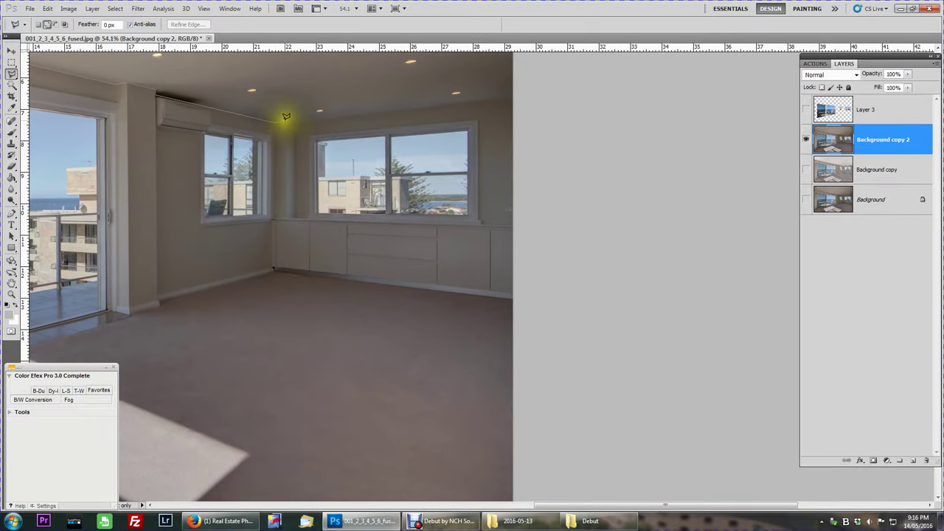
{"action": "left_click", "coordinate": [290, 118]}
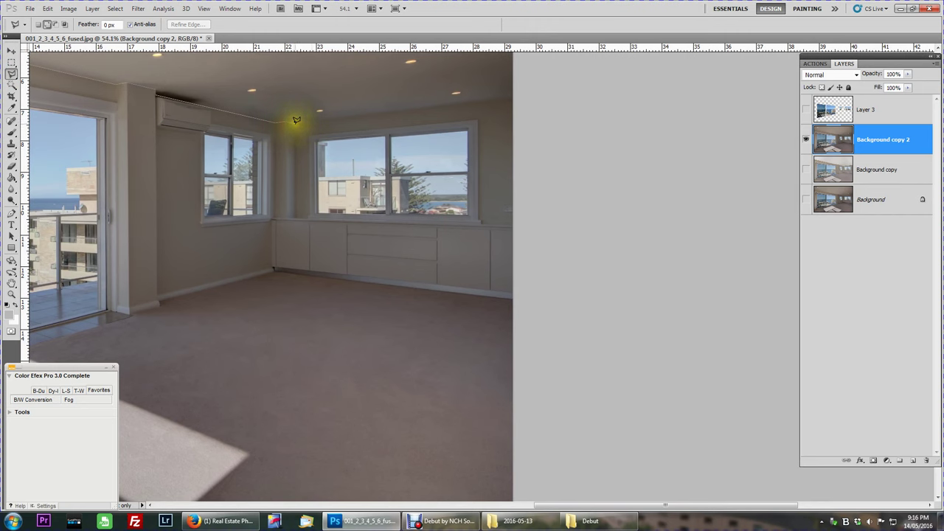
{"action": "left_click", "coordinate": [521, 93]}
{"action": "left_click_drag", "start_coordinate": [628, 235], "coordinate": [748, 449]}
{"action": "left_click", "coordinate": [732, 197]}
{"action": "left_click", "coordinate": [555, 178]}
{"action": "left_click_drag", "start_coordinate": [553, 190], "coordinate": [681, 177]}
{"action": "double_click", "coordinate": [337, 204]}
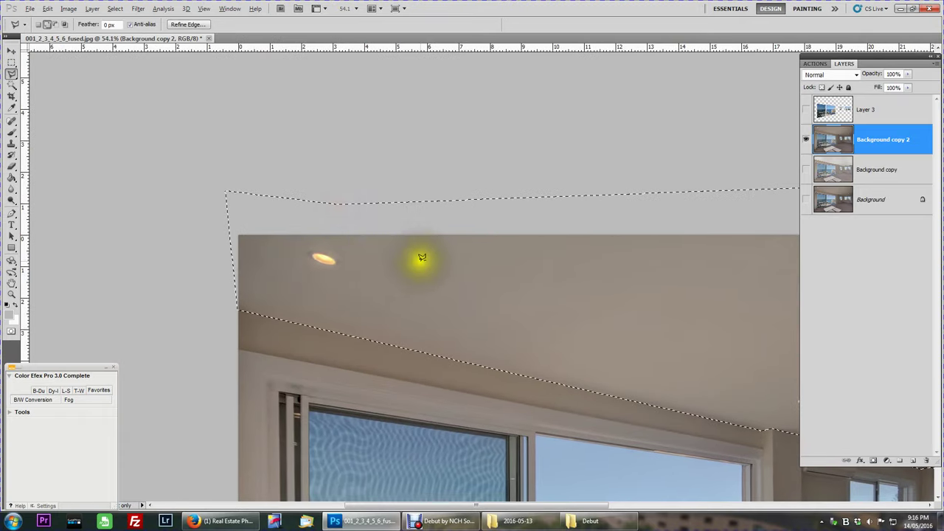
{"action": "scroll", "coordinate": [421, 257], "scroll_direction": "down", "scroll_amount": 3}
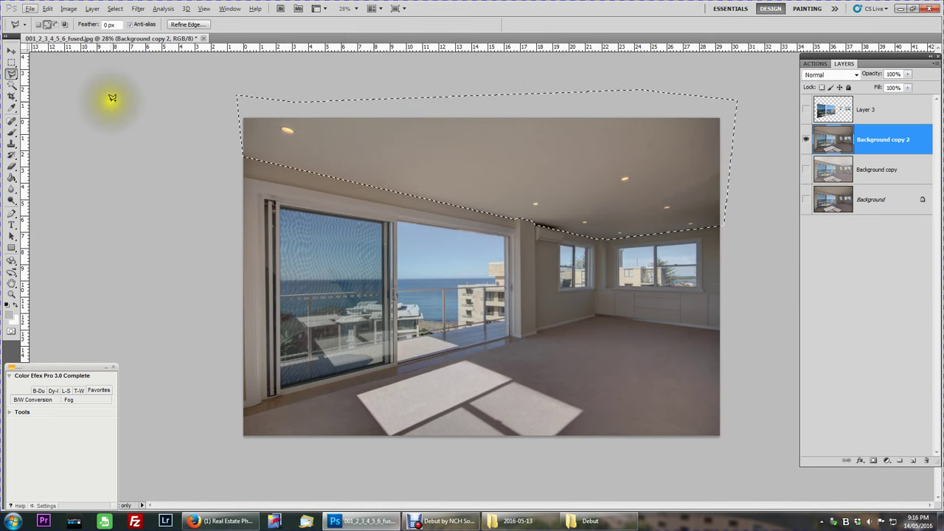
- Open Levels for the ceiling and begin adjusting the midtone and white sliders
{"action": "left_click", "coordinate": [11, 74]}
{"action": "key", "text": "ctrl+l"}
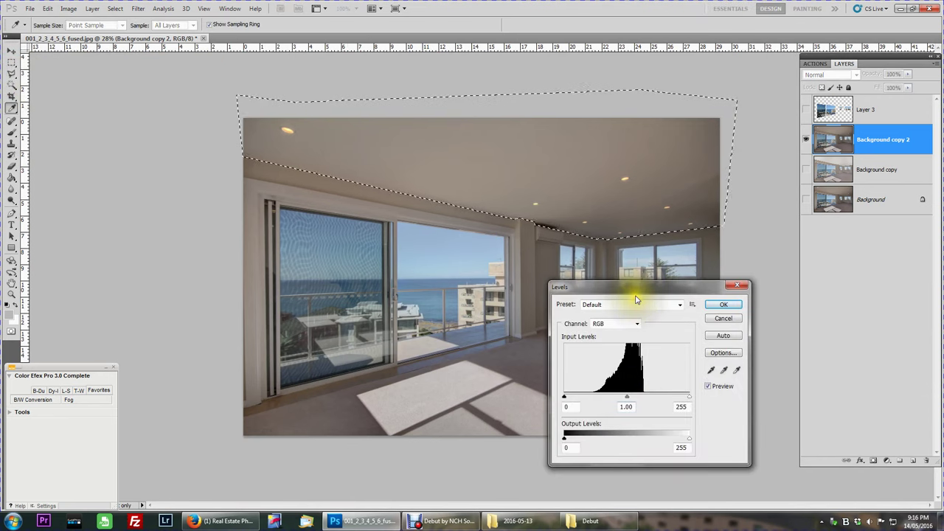
{"action": "left_click_drag", "start_coordinate": [579, 286], "coordinate": [451, 278]}
{"action": "left_click_drag", "start_coordinate": [483, 389], "coordinate": [473, 389]}
{"action": "left_click", "coordinate": [553, 388]}
{"action": "left_click_drag", "start_coordinate": [553, 390], "coordinate": [578, 386]}
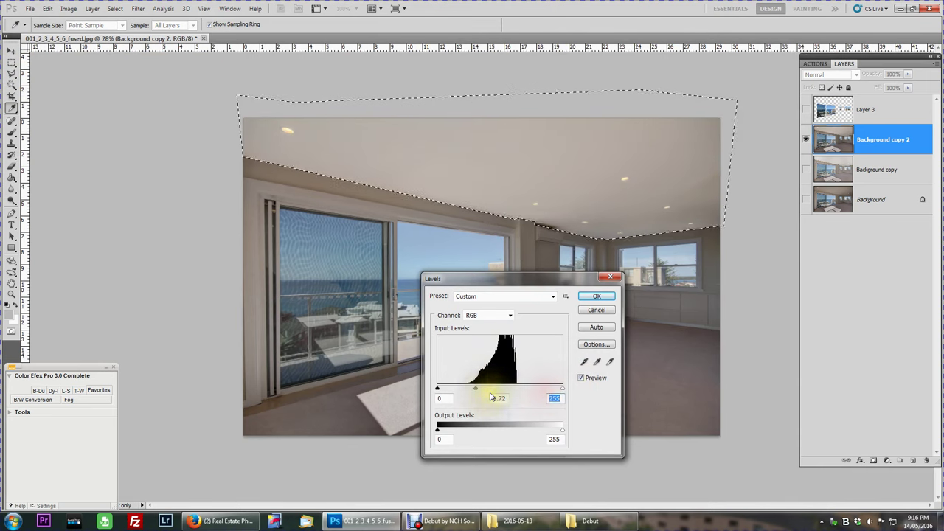
- Settle the ceiling Levels at midtones near 1.43 with the white point at 255, and apply
{"action": "left_click_drag", "start_coordinate": [444, 390], "coordinate": [498, 387]}
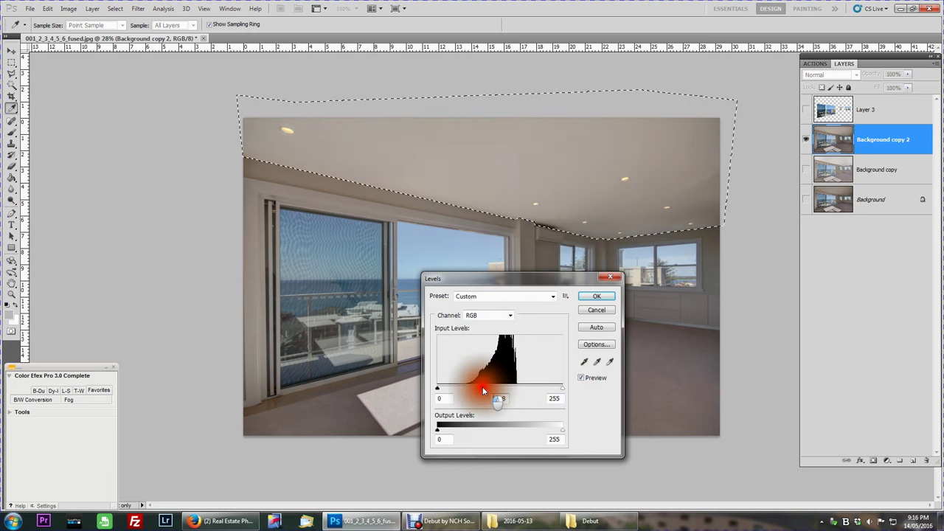
{"action": "left_click_drag", "start_coordinate": [483, 389], "coordinate": [479, 389]}
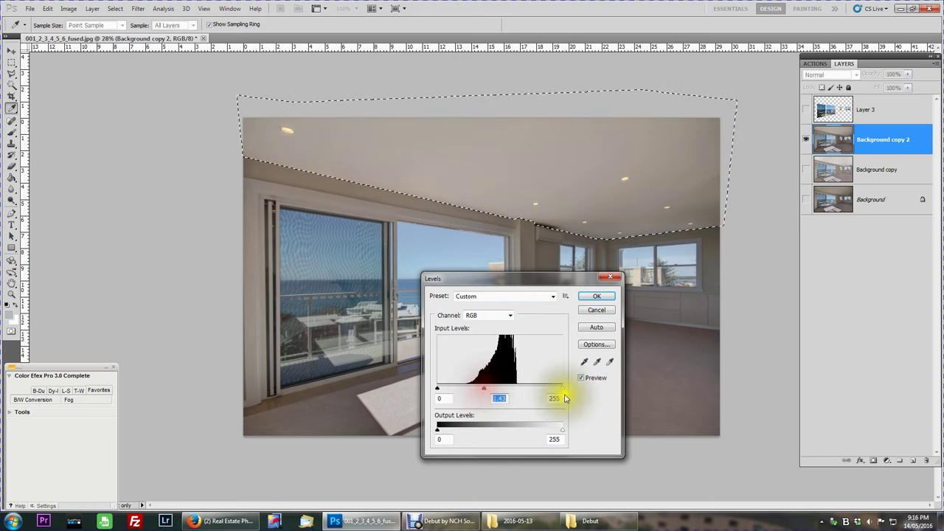
{"action": "left_click_drag", "start_coordinate": [546, 388], "coordinate": [537, 389]}
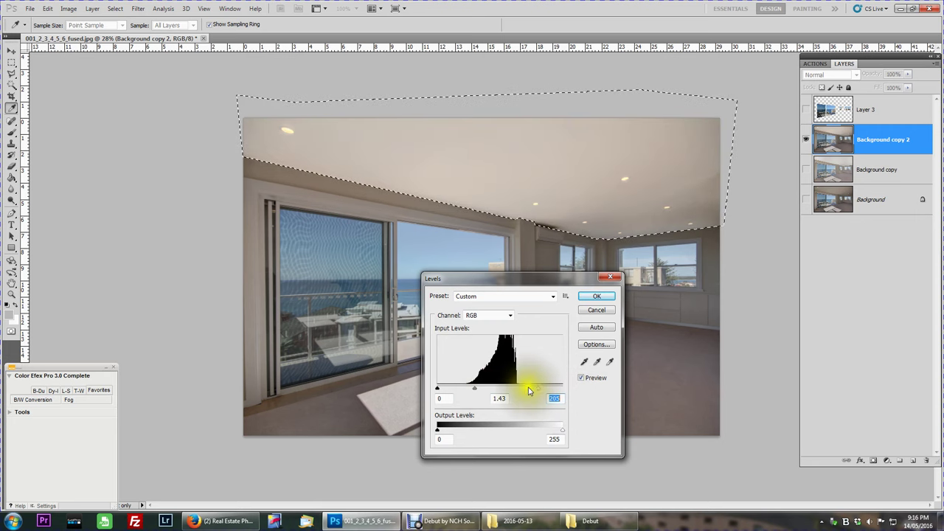
{"action": "left_click_drag", "start_coordinate": [537, 389], "coordinate": [603, 389]}
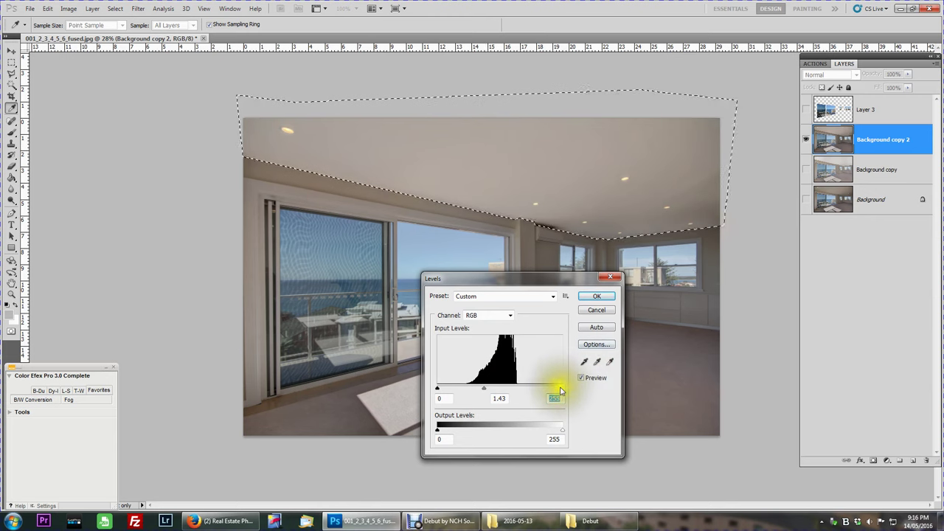
{"action": "left_click_drag", "start_coordinate": [562, 389], "coordinate": [517, 388]}
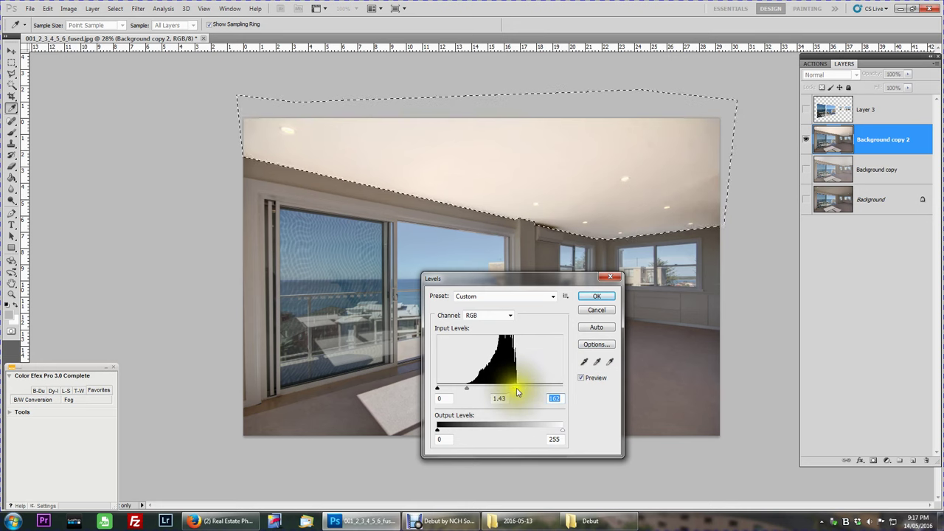
{"action": "left_click_drag", "start_coordinate": [516, 388], "coordinate": [606, 393]}
{"action": "mouse_move", "coordinate": [483, 388]}
{"action": "left_mouse_down"}
{"action": "mouse_move", "coordinate": [514, 387]}
{"action": "mouse_move", "coordinate": [445, 386]}
{"action": "mouse_move", "coordinate": [479, 390]}
{"action": "left_mouse_up"}
{"action": "left_click", "coordinate": [597, 296]}
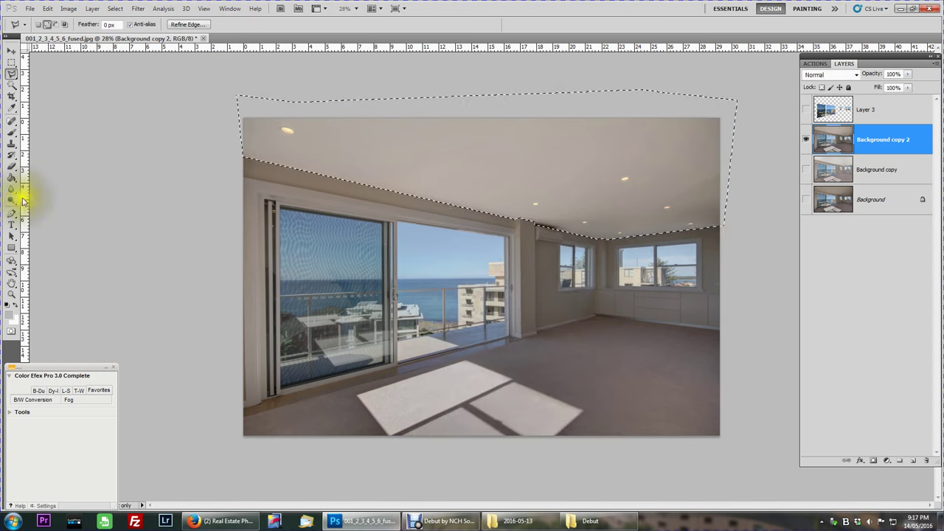
- Select the Dodge Tool and set its Range to Midtones
{"action": "left_click", "coordinate": [12, 202]}
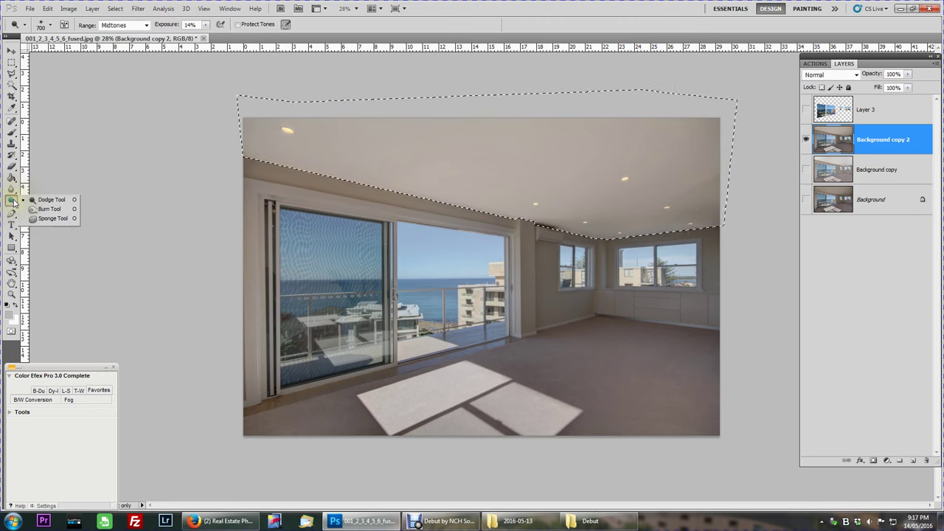
{"action": "left_click", "coordinate": [39, 199]}
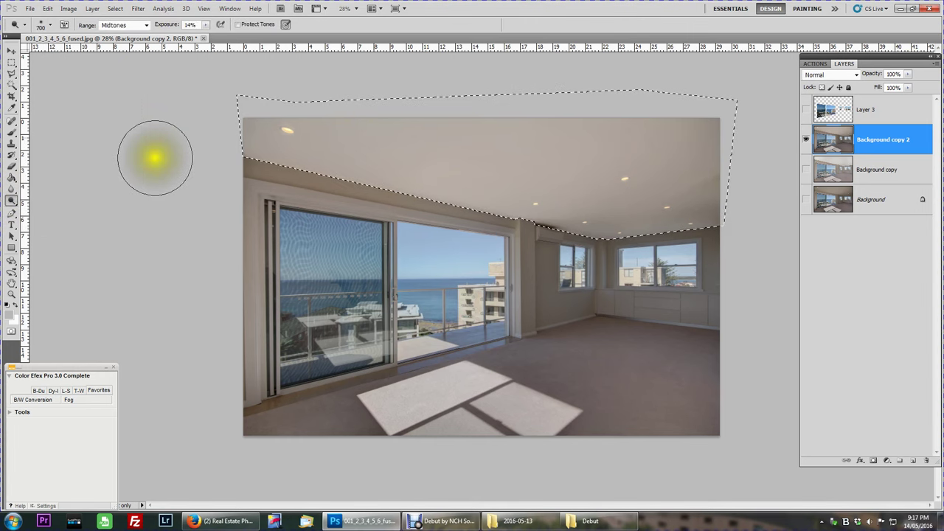
{"action": "left_click", "coordinate": [146, 25]}
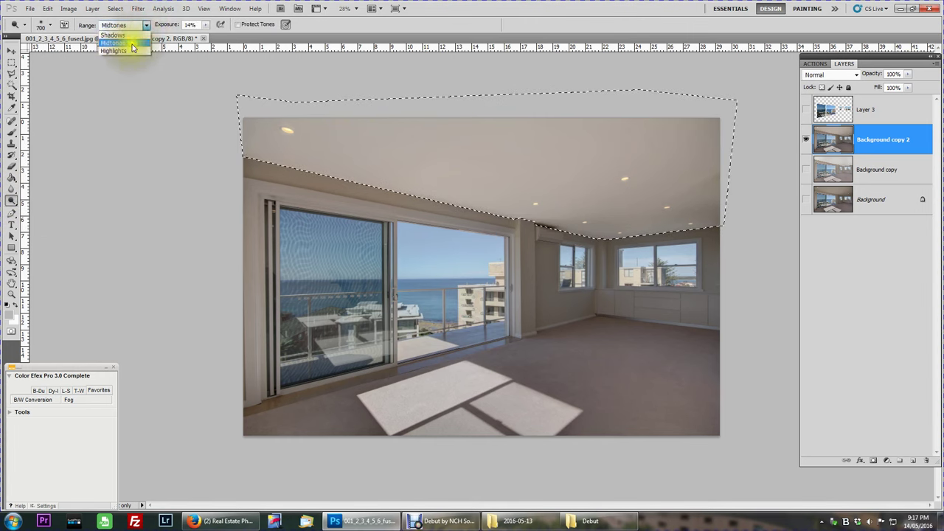
{"action": "left_click", "coordinate": [133, 45]}
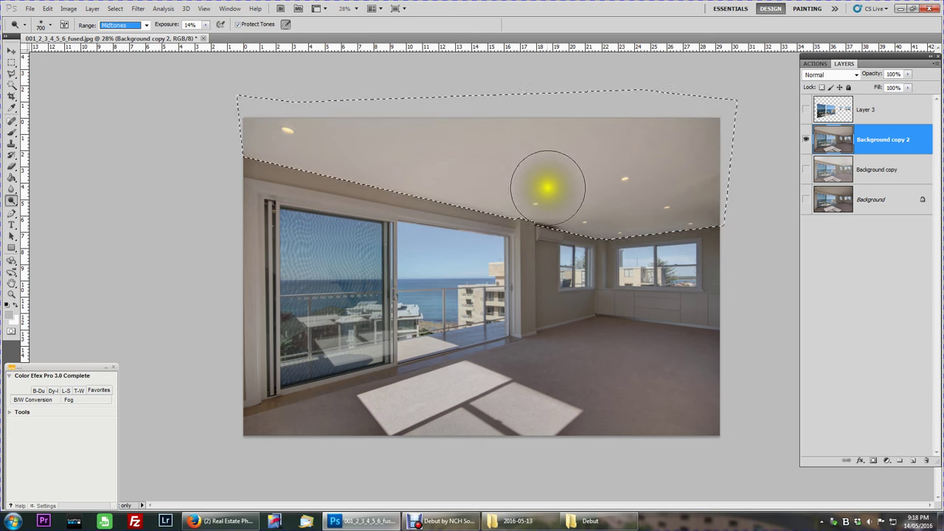
- Dodge across the ceiling with an enlarged brush, lightening its top edge, left side and corners
{"action": "key", "text": "bracketright"}
{"action": "key", "text": "bracketright"}
{"action": "key", "text": "bracketright"}
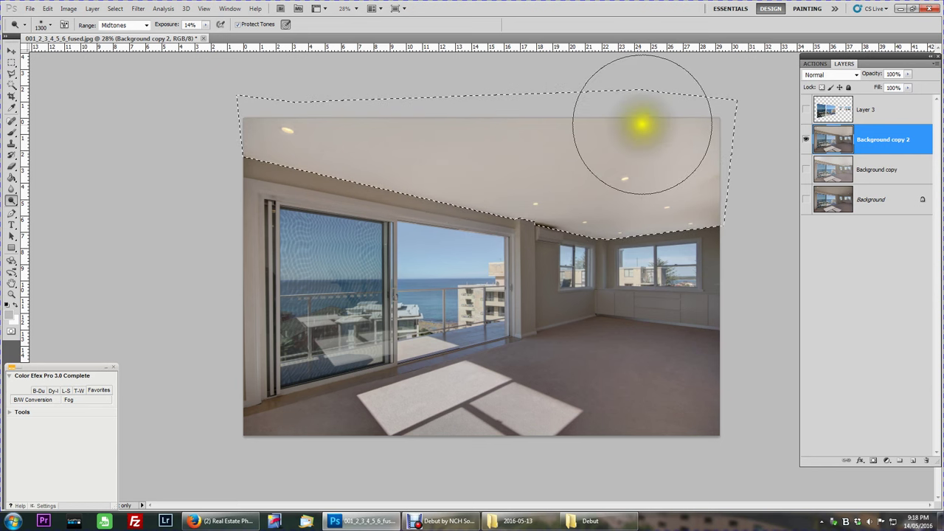
{"action": "mouse_move", "coordinate": [717, 188]}
{"action": "left_mouse_down"}
{"action": "mouse_move", "coordinate": [753, 207]}
{"action": "mouse_move", "coordinate": [688, 157]}
{"action": "mouse_move", "coordinate": [706, 115]}
{"action": "left_mouse_up"}
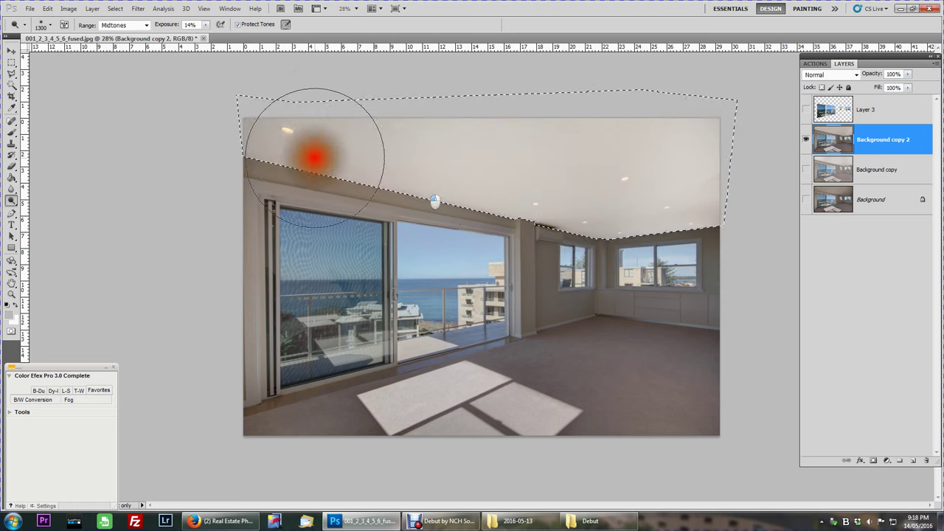
{"action": "mouse_move", "coordinate": [264, 108]}
{"action": "left_mouse_down"}
{"action": "mouse_move", "coordinate": [237, 127]}
{"action": "mouse_move", "coordinate": [220, 104]}
{"action": "mouse_move", "coordinate": [249, 116]}
{"action": "mouse_move", "coordinate": [204, 94]}
{"action": "mouse_move", "coordinate": [535, 129]}
{"action": "mouse_move", "coordinate": [306, 93]}
{"action": "mouse_move", "coordinate": [239, 108]}
{"action": "left_mouse_up"}
{"action": "mouse_move", "coordinate": [708, 182]}
{"action": "left_mouse_down"}
{"action": "mouse_move", "coordinate": [769, 190]}
{"action": "mouse_move", "coordinate": [742, 74]}
{"action": "left_mouse_up"}
{"action": "mouse_move", "coordinate": [621, 116]}
{"action": "left_mouse_down"}
{"action": "mouse_move", "coordinate": [274, 143]}
{"action": "mouse_move", "coordinate": [209, 119]}
{"action": "mouse_move", "coordinate": [181, 210]}
{"action": "left_mouse_up"}
{"action": "left_click_drag", "start_coordinate": [610, 124], "coordinate": [595, 244]}
{"action": "mouse_move", "coordinate": [695, 249]}
{"action": "left_mouse_down"}
{"action": "mouse_move", "coordinate": [748, 95]}
{"action": "mouse_move", "coordinate": [780, 295]}
{"action": "mouse_move", "coordinate": [754, 246]}
{"action": "mouse_move", "coordinate": [786, 160]}
{"action": "left_mouse_up"}
{"action": "left_click", "coordinate": [534, 90]}
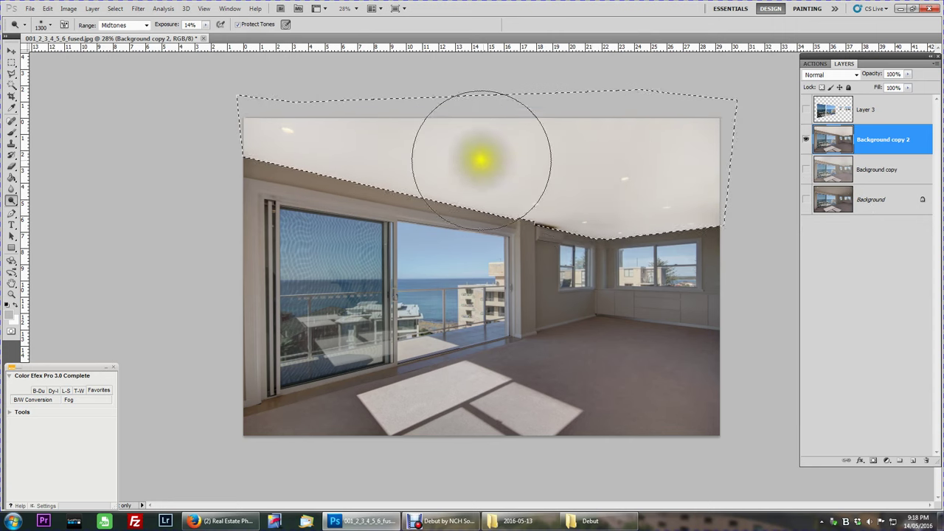
{"action": "left_click", "coordinate": [772, 215]}
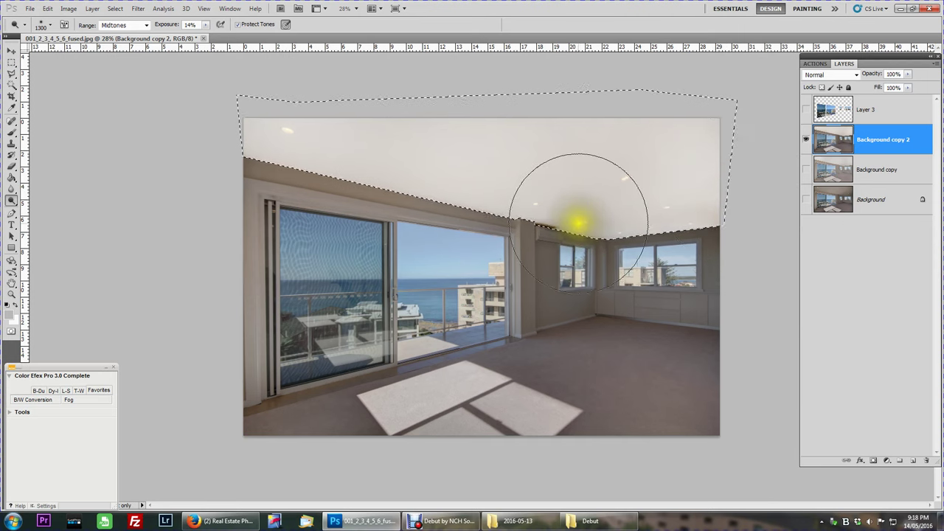
- Brighten the ceiling's midtones in Levels, then bring up Hue/Saturation
{"action": "key", "text": "ctrl+l"}
{"action": "left_click", "coordinate": [509, 385]}
{"action": "left_click_drag", "start_coordinate": [512, 390], "coordinate": [499, 388]}
{"action": "left_click", "coordinate": [597, 295]}
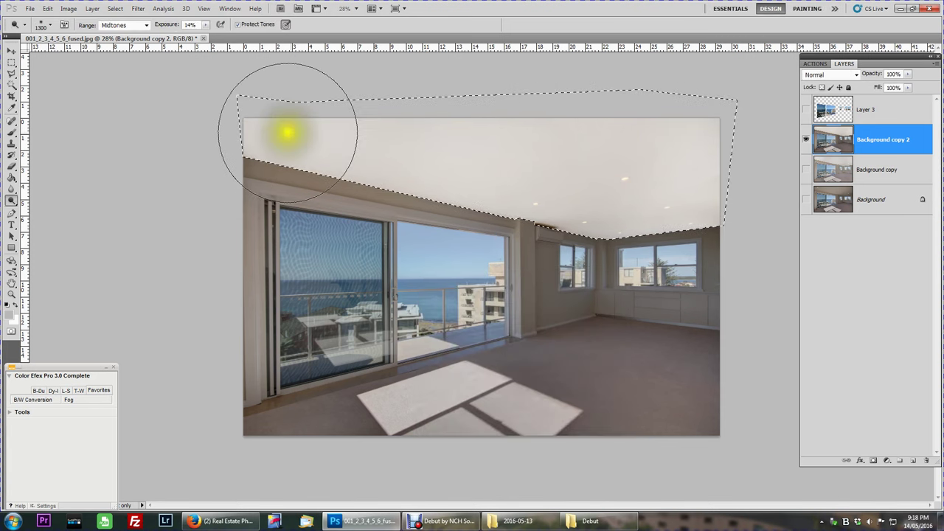
{"action": "key", "text": "ctrl+u"}
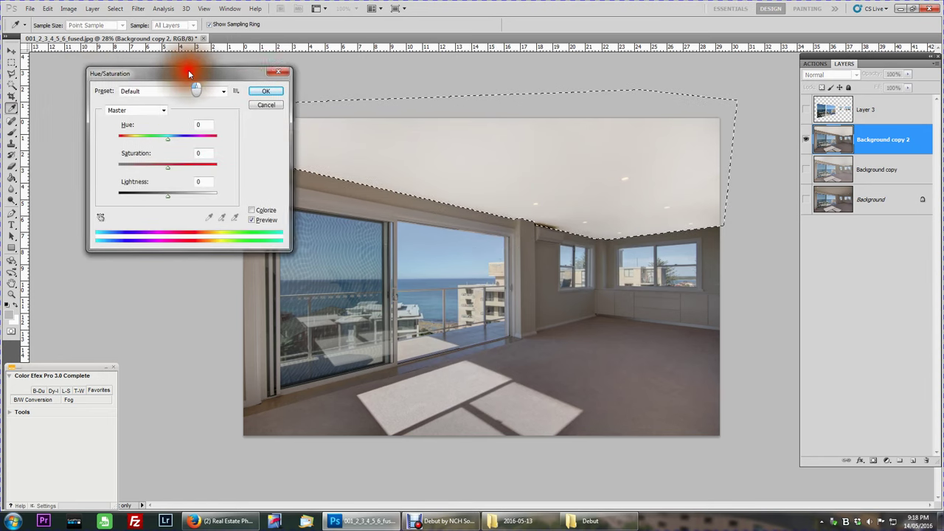
- Cancel the stray Free Transform and lower the ceiling's saturation to -16 in Hue/Saturation
{"action": "left_click", "coordinate": [226, 92]}
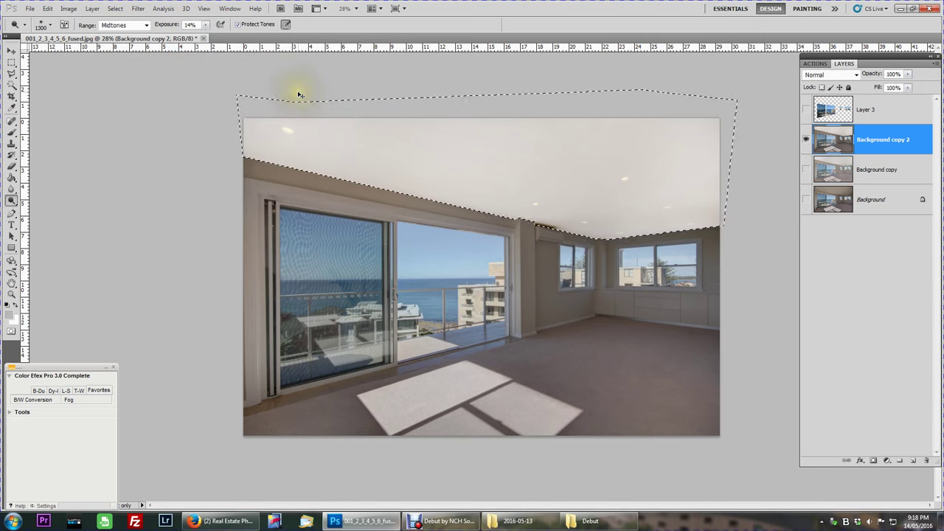
{"action": "key", "text": "ctrl+t"}
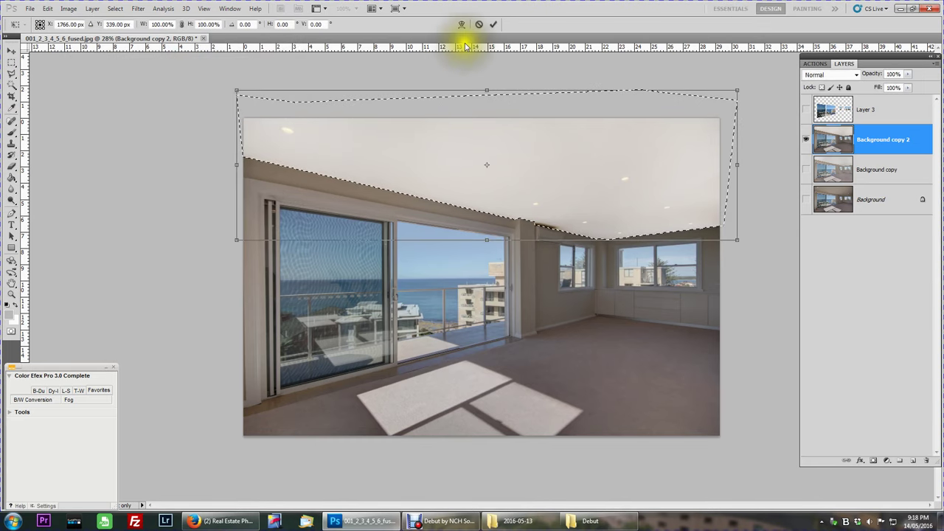
{"action": "left_click", "coordinate": [479, 24]}
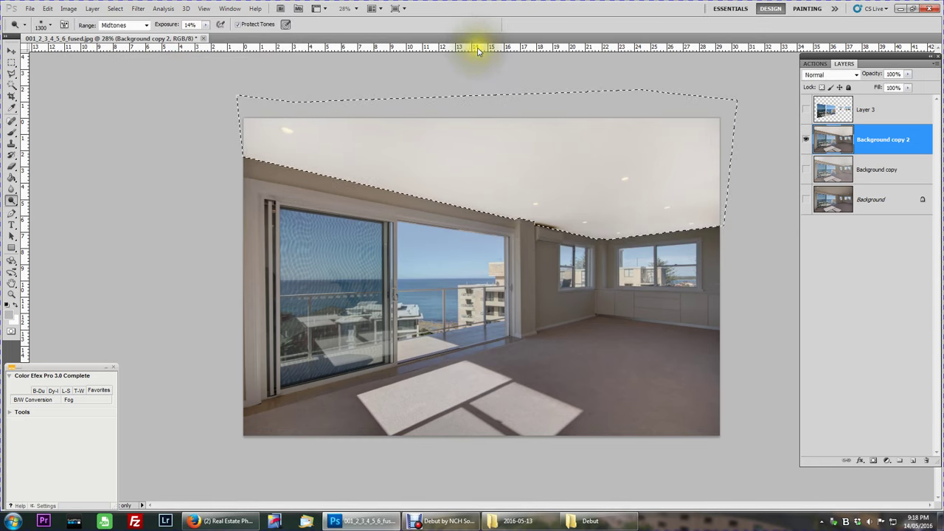
{"action": "key", "text": "ctrl+u"}
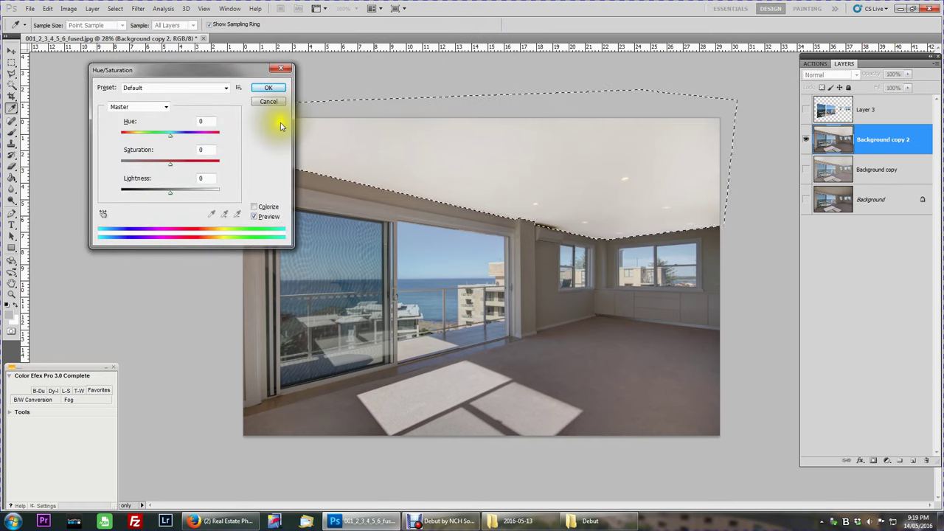
{"action": "left_click_drag", "start_coordinate": [148, 72], "coordinate": [94, 76]}
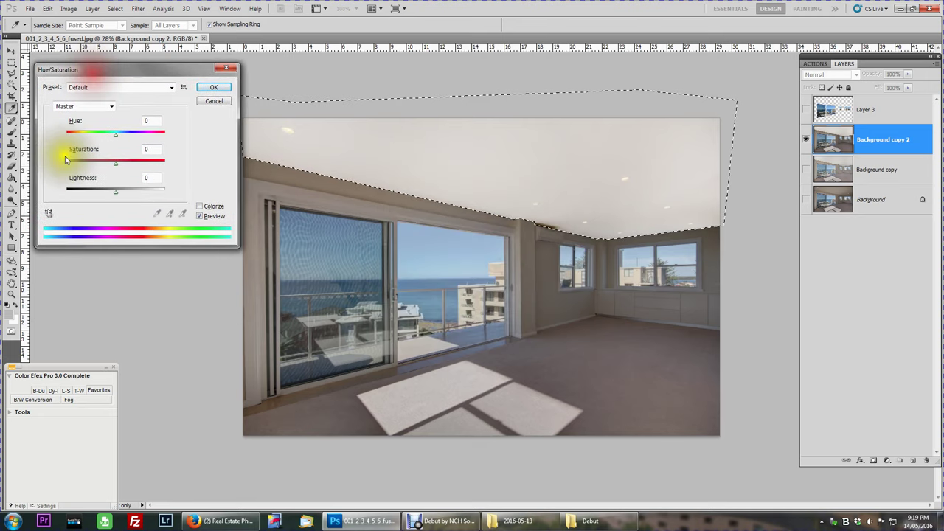
{"action": "left_click", "coordinate": [108, 162]}
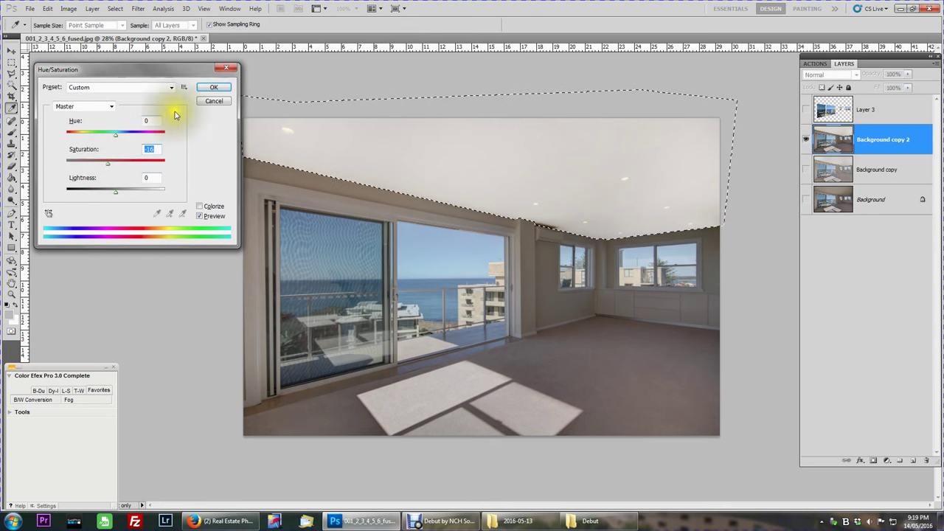
{"action": "left_click", "coordinate": [213, 87]}
- Invert the ceiling selection with Select > Inverse so the walls and floor are selected
{"action": "key", "text": "o"}
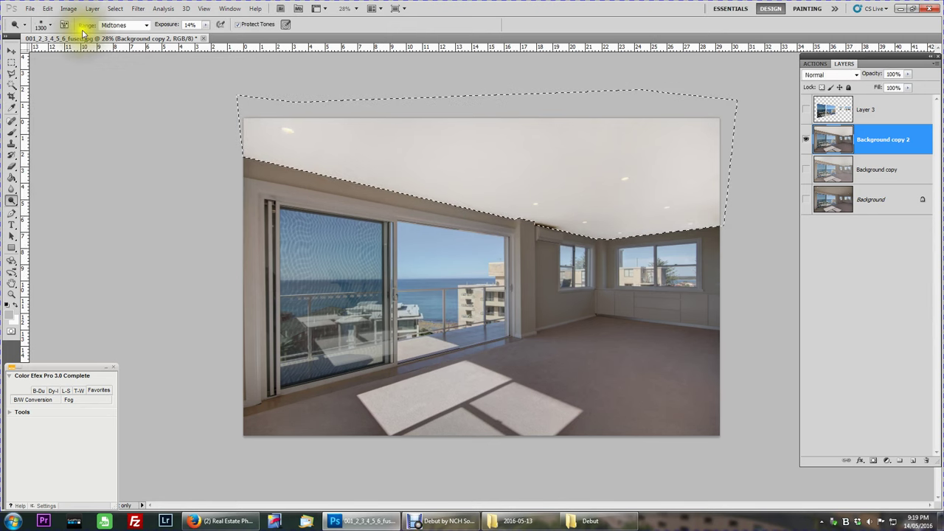
{"action": "left_click", "coordinate": [69, 9]}
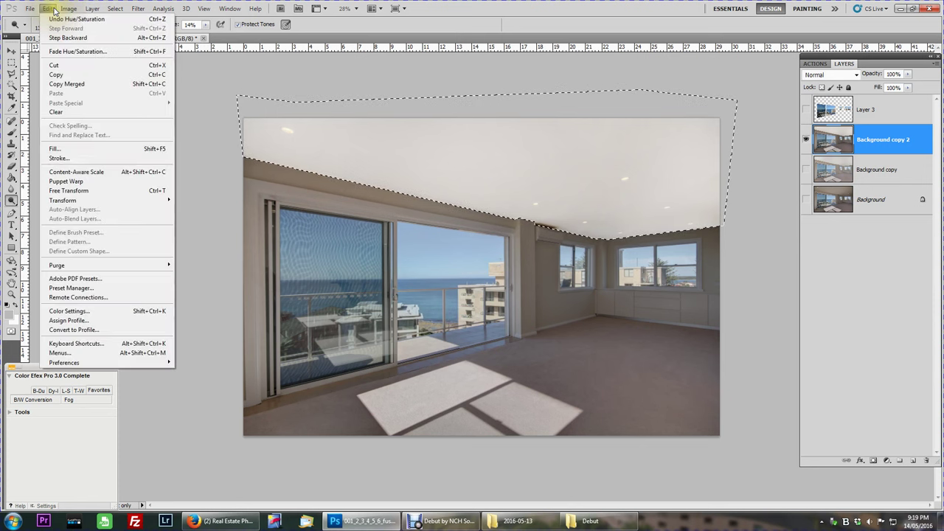
{"action": "mouse_move", "coordinate": [92, 13]}
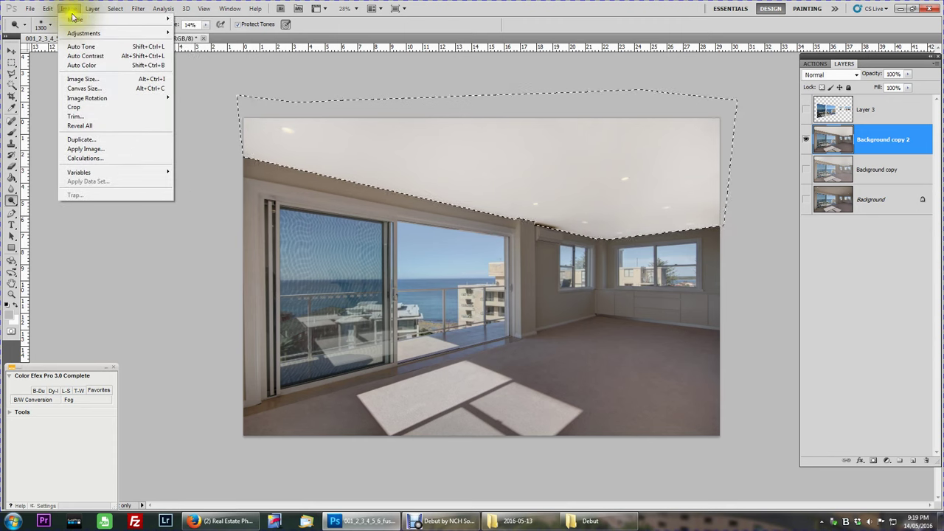
{"action": "left_click", "coordinate": [379, 25]}
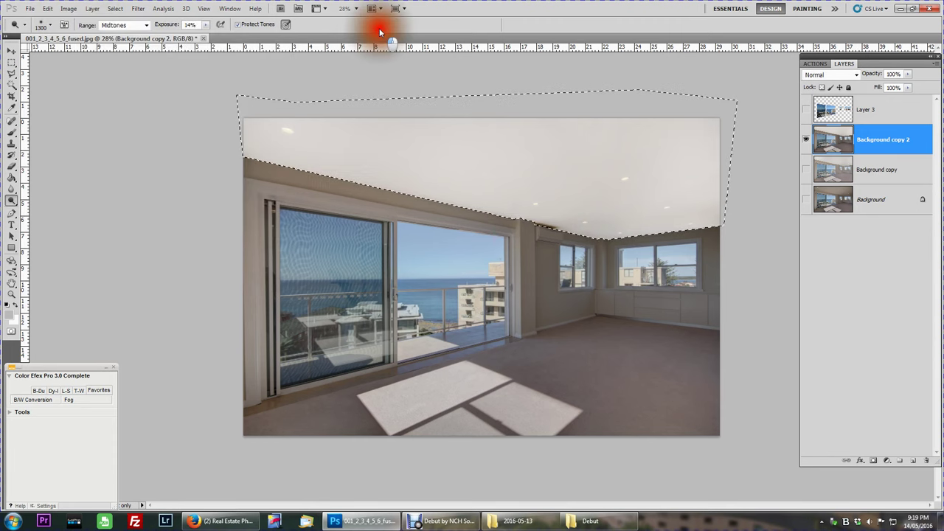
{"action": "left_click", "coordinate": [93, 10]}
{"action": "mouse_move", "coordinate": [120, 9]}
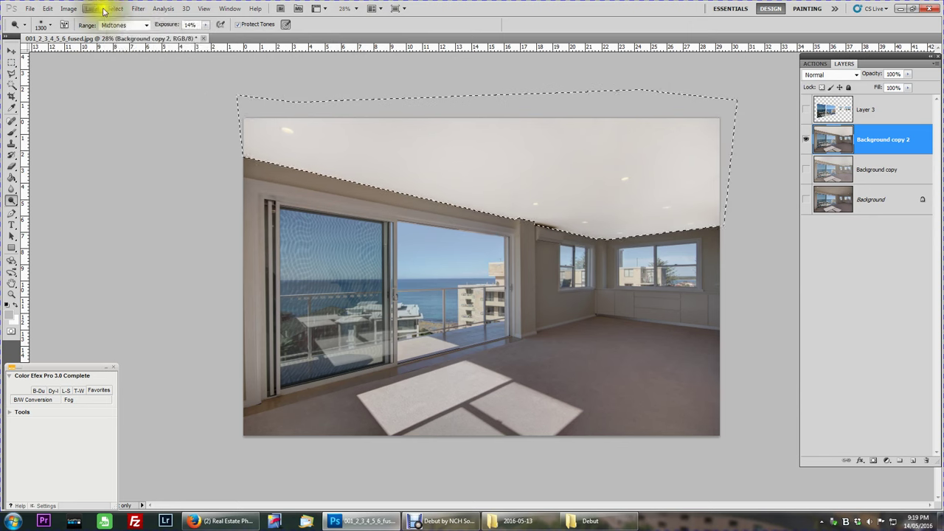
{"action": "left_click", "coordinate": [129, 49]}
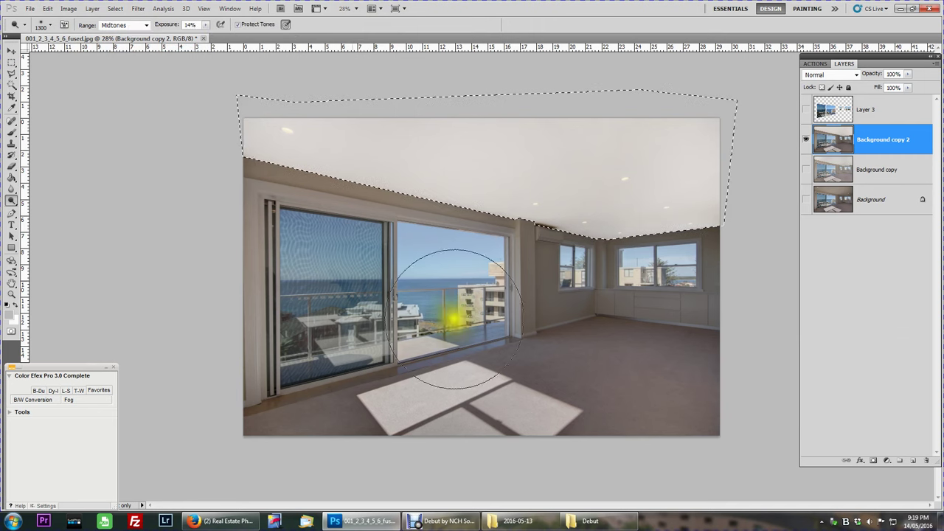
{"action": "left_click", "coordinate": [115, 9]}
{"action": "left_click", "coordinate": [144, 49]}
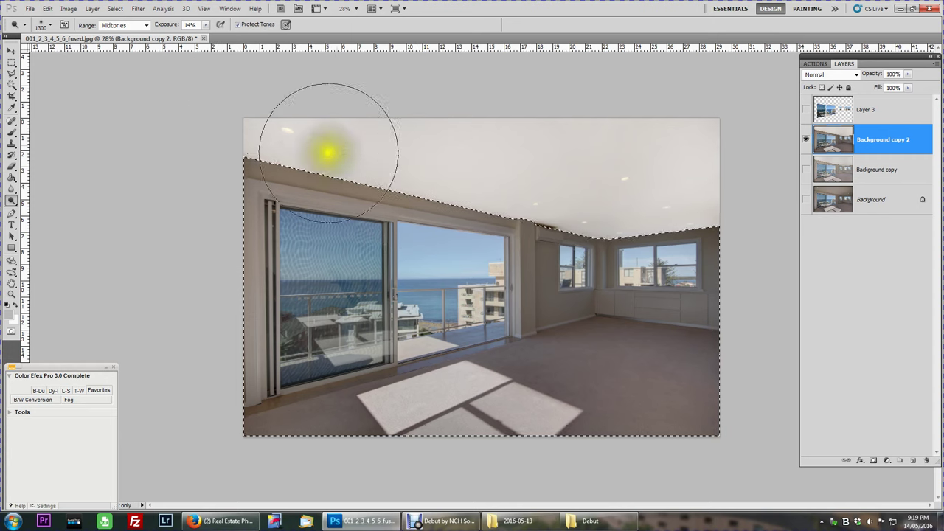
- Turn off Protect Tones and keep the Dodge tool active, opening and cancelling Levels once
{"action": "left_click", "coordinate": [238, 24]}
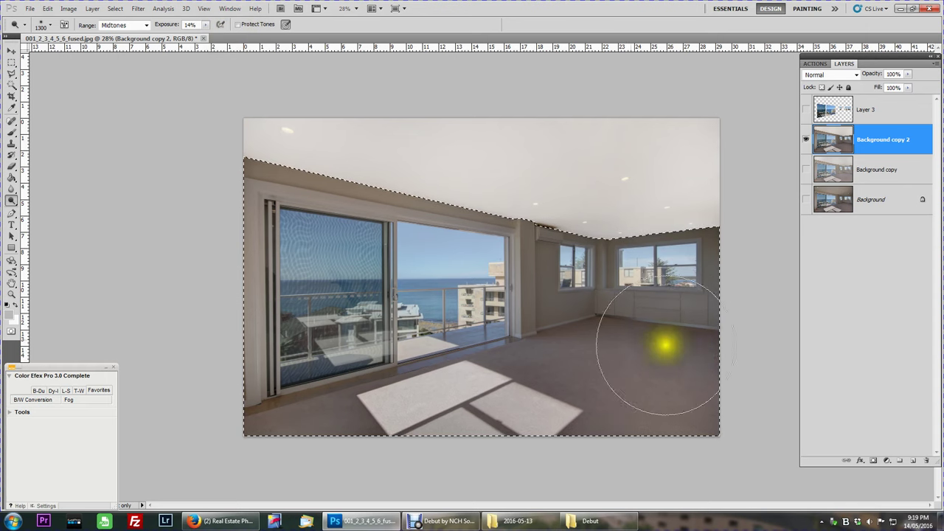
{"action": "right_click", "coordinate": [11, 200]}
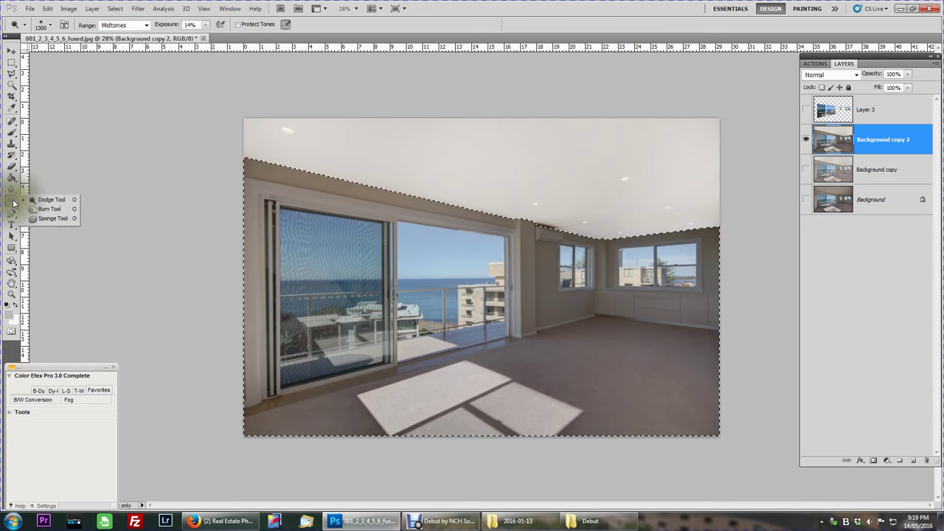
{"action": "left_click", "coordinate": [42, 200]}
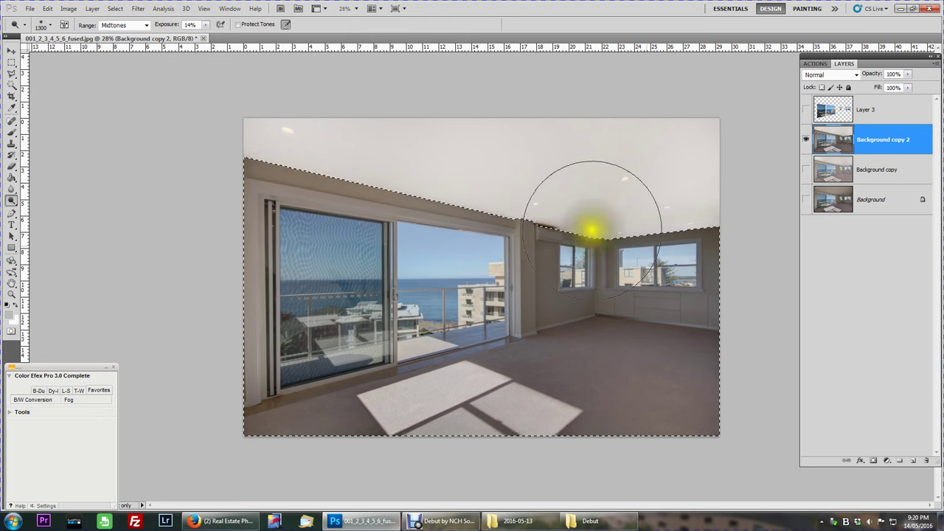
{"action": "key", "text": "ctrl+l"}
{"action": "left_click", "coordinate": [599, 310]}
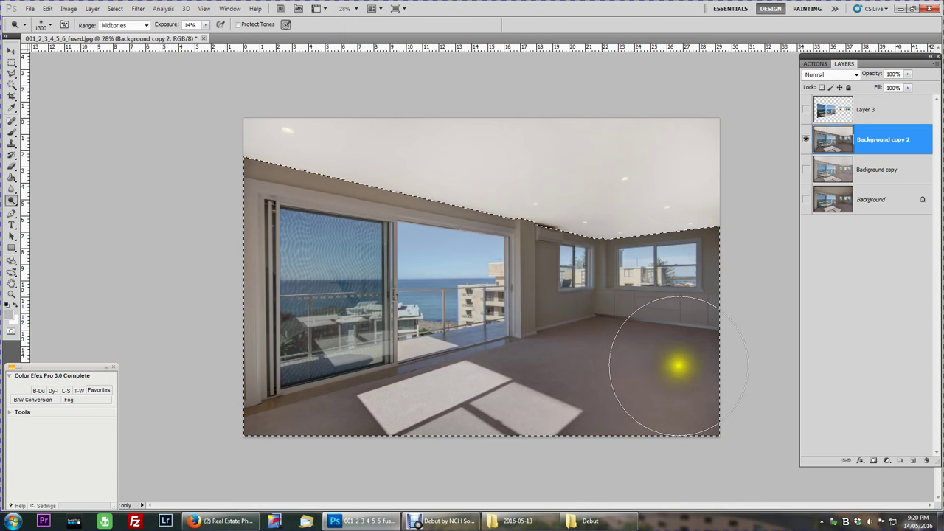
- Set the walls and floor midtone level to 1.31 in Levels
{"action": "key", "text": "ctrl+l"}
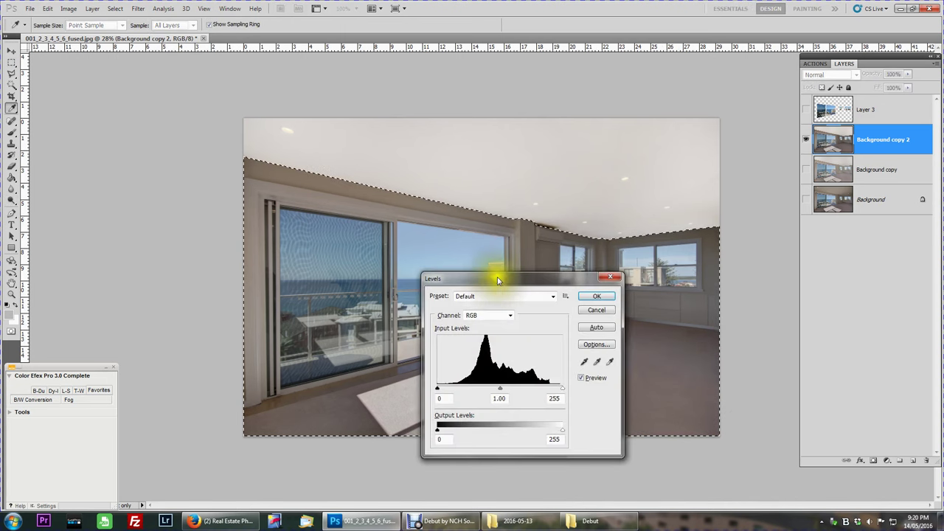
{"action": "left_click_drag", "start_coordinate": [498, 279], "coordinate": [96, 83]}
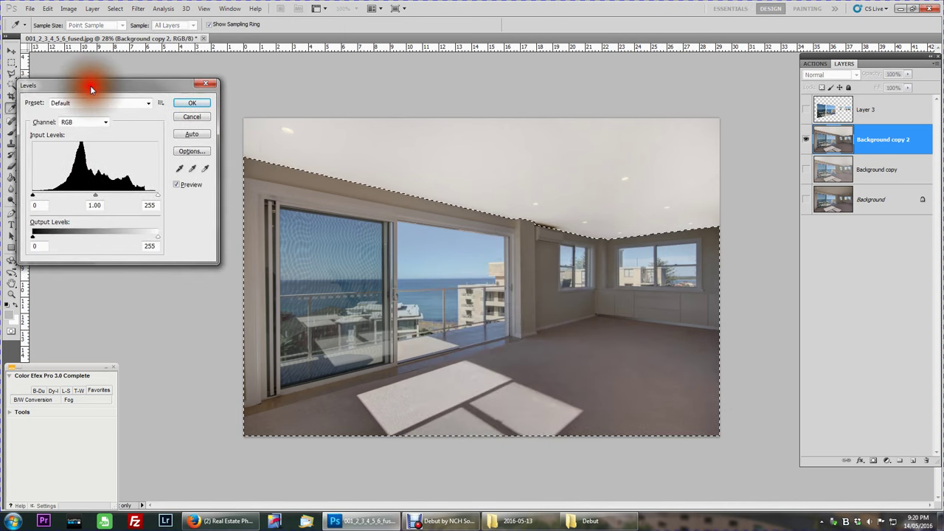
{"action": "mouse_move", "coordinate": [94, 197]}
{"action": "left_mouse_down"}
{"action": "mouse_move", "coordinate": [82, 195]}
{"action": "mouse_move", "coordinate": [97, 197]}
{"action": "left_mouse_up"}
{"action": "left_click", "coordinate": [101, 200]}
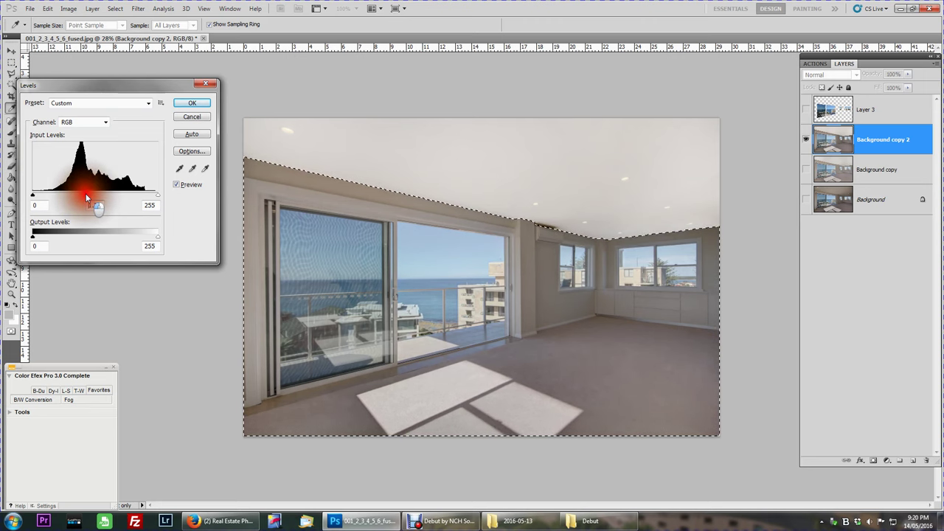
- Apply the Levels change, then dodge the floor, wall edges and ceiling near the windows with a 900 brush
{"action": "left_click", "coordinate": [191, 103]}
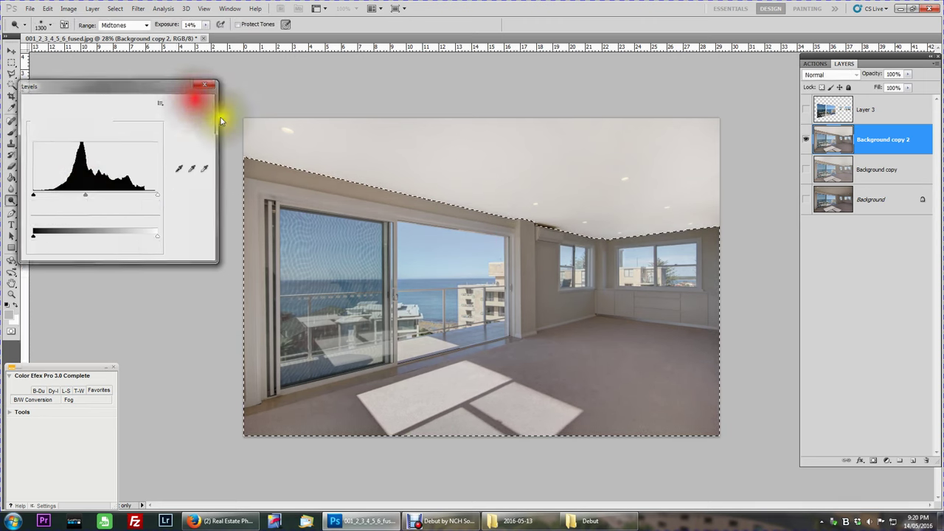
{"action": "mouse_move", "coordinate": [697, 210]}
{"action": "left_mouse_down"}
{"action": "mouse_move", "coordinate": [687, 190]}
{"action": "mouse_move", "coordinate": [667, 212]}
{"action": "mouse_move", "coordinate": [617, 236]}
{"action": "left_mouse_up"}
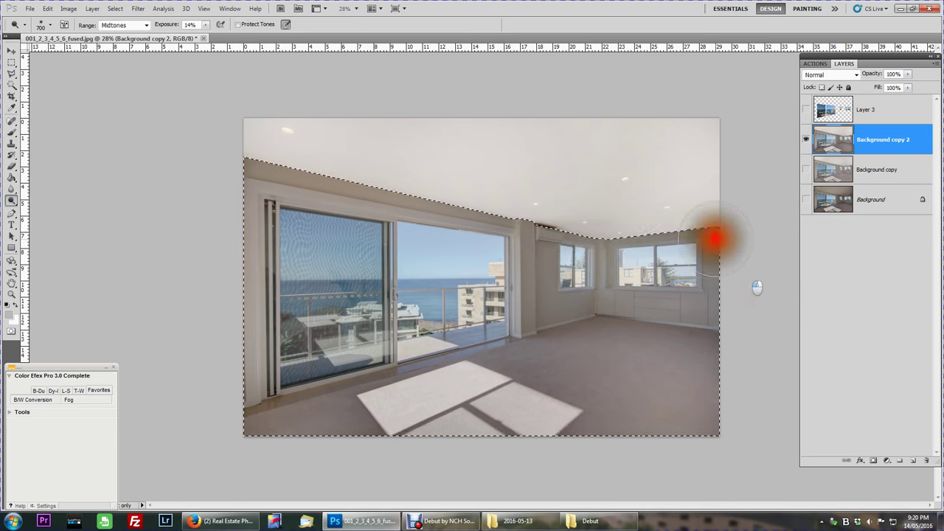
{"action": "mouse_move", "coordinate": [714, 238]}
{"action": "left_mouse_down"}
{"action": "mouse_move", "coordinate": [736, 198]}
{"action": "mouse_move", "coordinate": [742, 219]}
{"action": "left_mouse_up"}
{"action": "key", "text": "bracketright"}
{"action": "key", "text": "bracketright"}
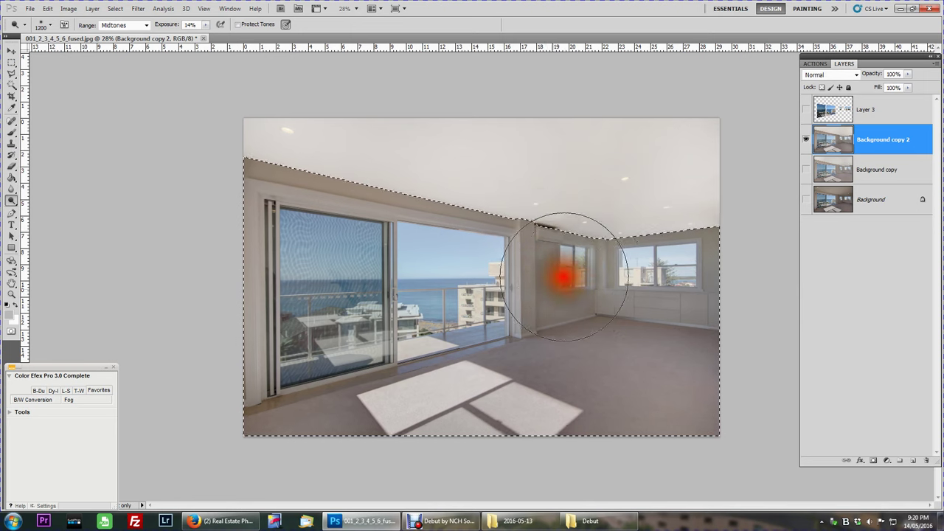
{"action": "mouse_move", "coordinate": [732, 254]}
{"action": "left_mouse_down"}
{"action": "mouse_move", "coordinate": [739, 190]}
{"action": "mouse_move", "coordinate": [731, 253]}
{"action": "mouse_move", "coordinate": [661, 347]}
{"action": "left_mouse_up"}
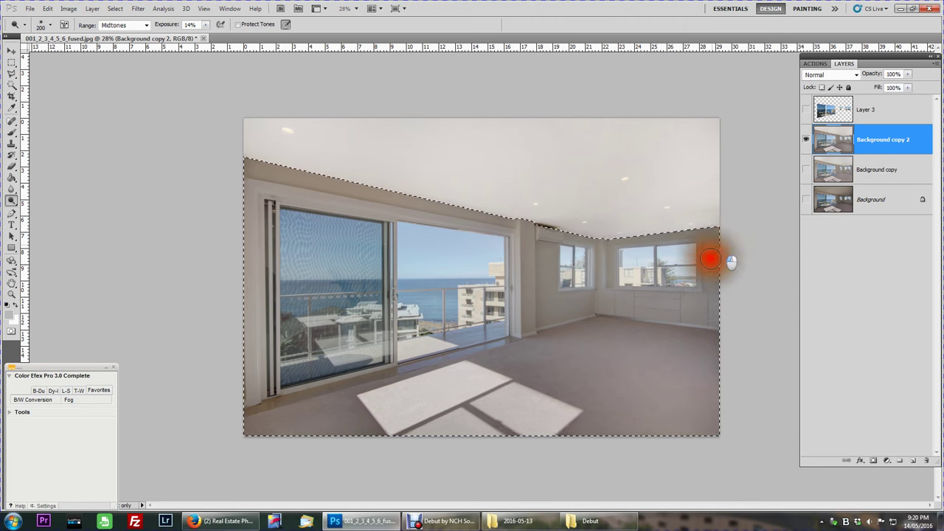
{"action": "left_click_drag", "start_coordinate": [710, 268], "coordinate": [767, 315]}
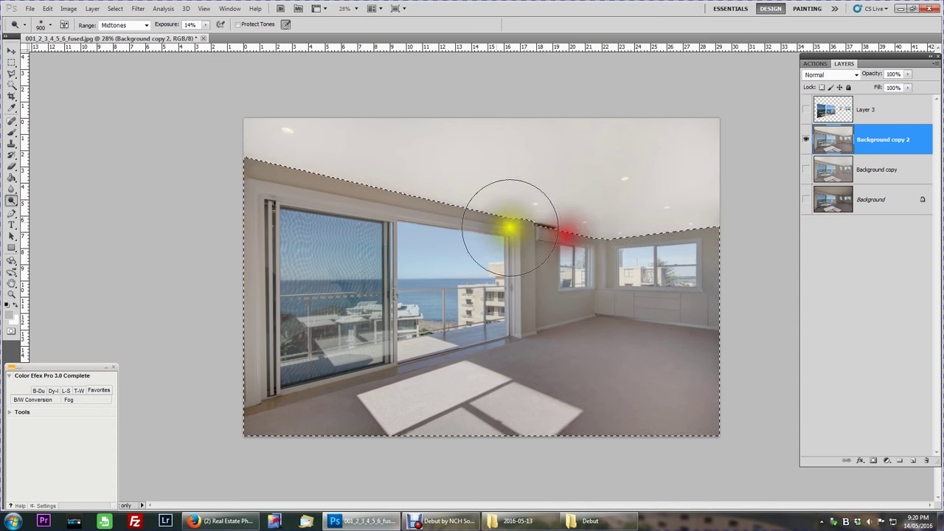
{"action": "left_click_drag", "start_coordinate": [241, 163], "coordinate": [374, 191]}
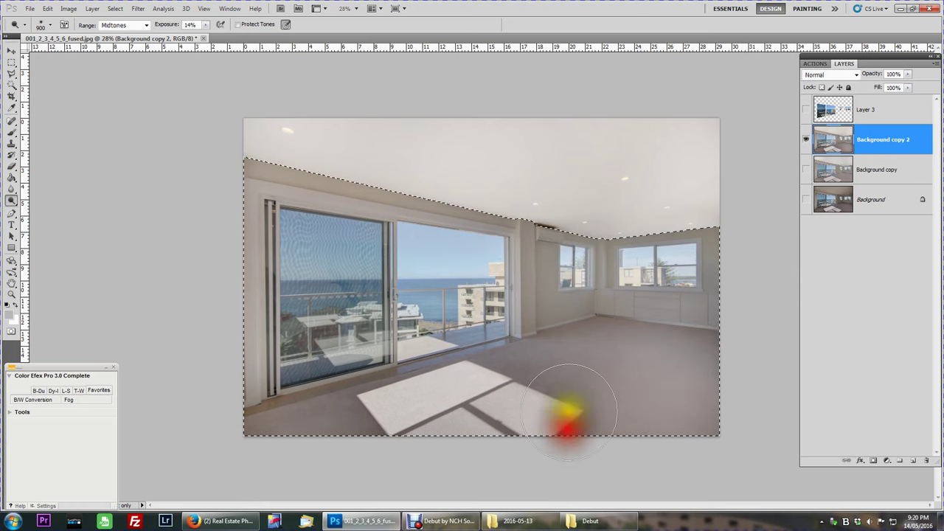
{"action": "mouse_move", "coordinate": [474, 435]}
{"action": "left_mouse_down"}
{"action": "mouse_move", "coordinate": [337, 455]}
{"action": "mouse_move", "coordinate": [324, 435]}
{"action": "left_mouse_up"}
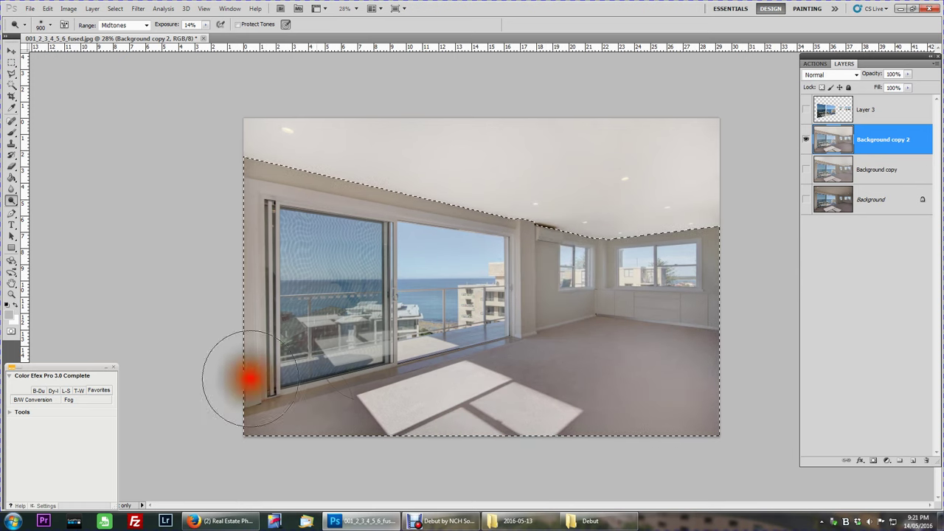
{"action": "mouse_move", "coordinate": [678, 314]}
{"action": "left_mouse_down"}
{"action": "mouse_move", "coordinate": [696, 194]}
{"action": "mouse_move", "coordinate": [611, 190]}
{"action": "left_mouse_up"}
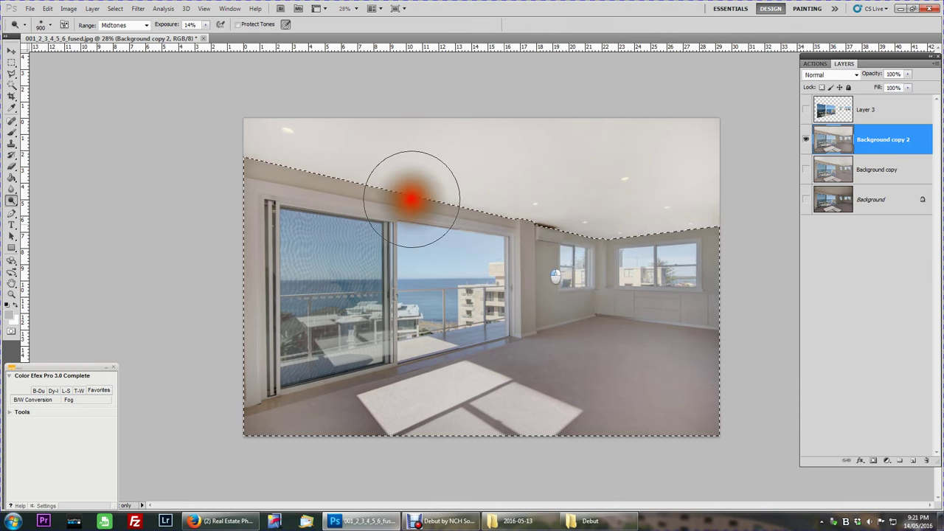
{"action": "left_click_drag", "start_coordinate": [562, 229], "coordinate": [200, 169]}
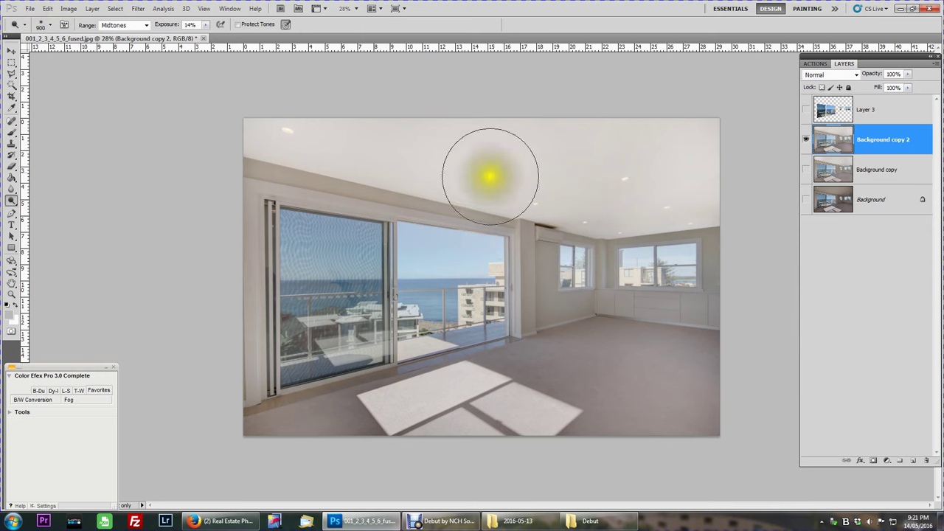
- Apply Shadows/Highlights with Shadows Amount 16% and Highlights Amount 8%
{"action": "left_click", "coordinate": [66, 12]}
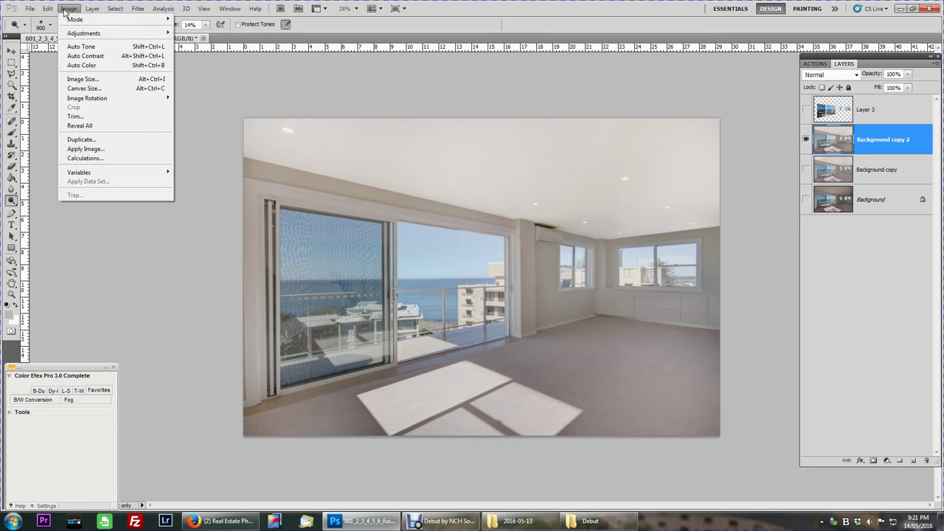
{"action": "mouse_move", "coordinate": [81, 32]}
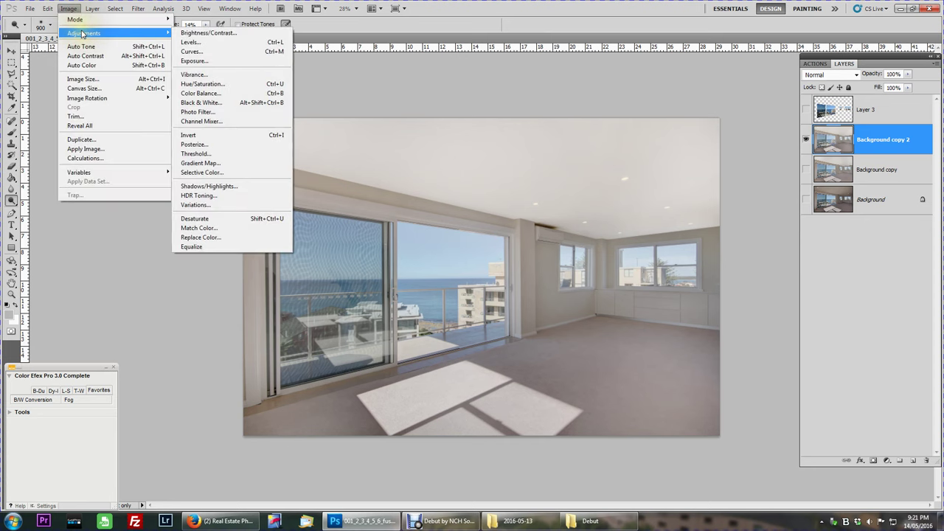
{"action": "left_click", "coordinate": [209, 186]}
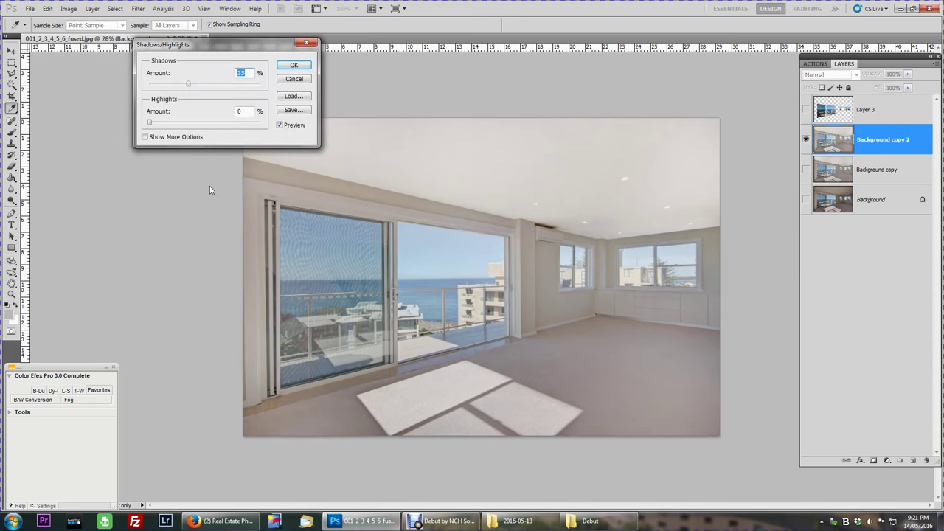
{"action": "left_click", "coordinate": [242, 77]}
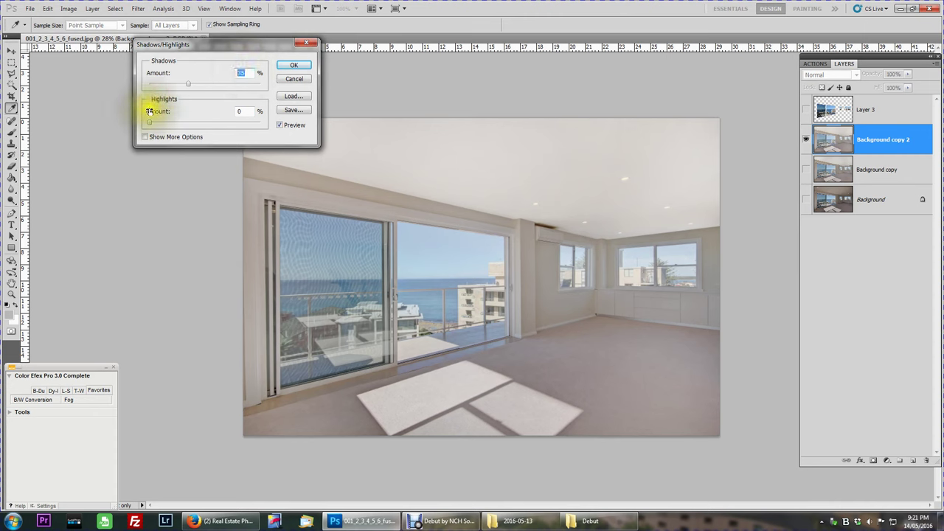
{"action": "type", "text": "16"}
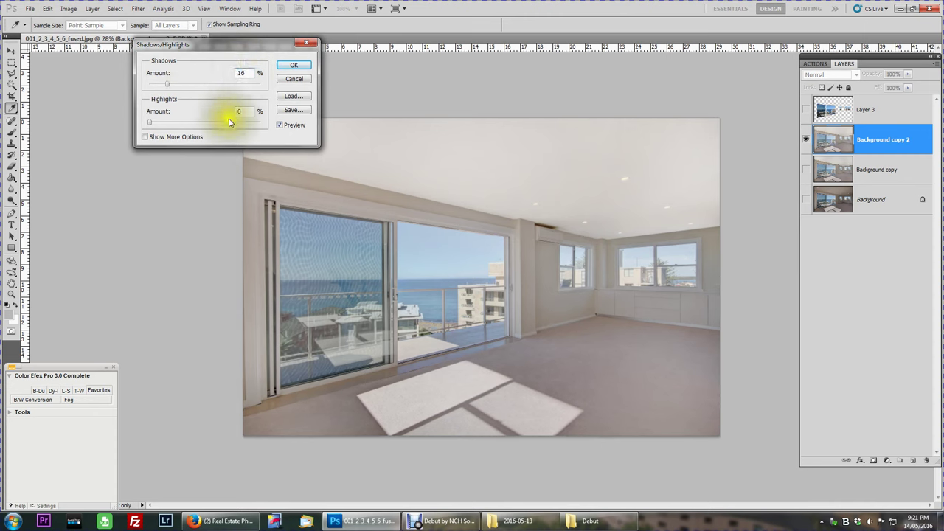
{"action": "left_click", "coordinate": [244, 111]}
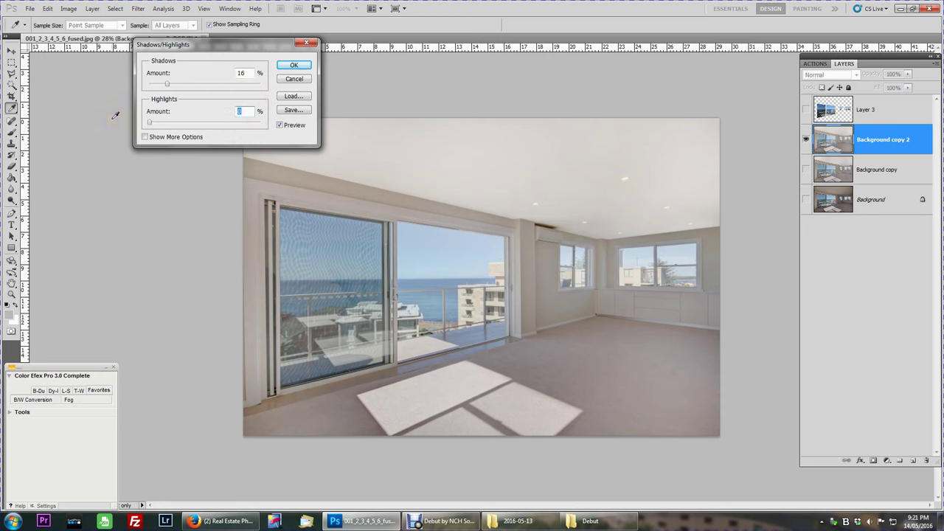
{"action": "left_click", "coordinate": [184, 136]}
{"action": "type", "text": "12"}
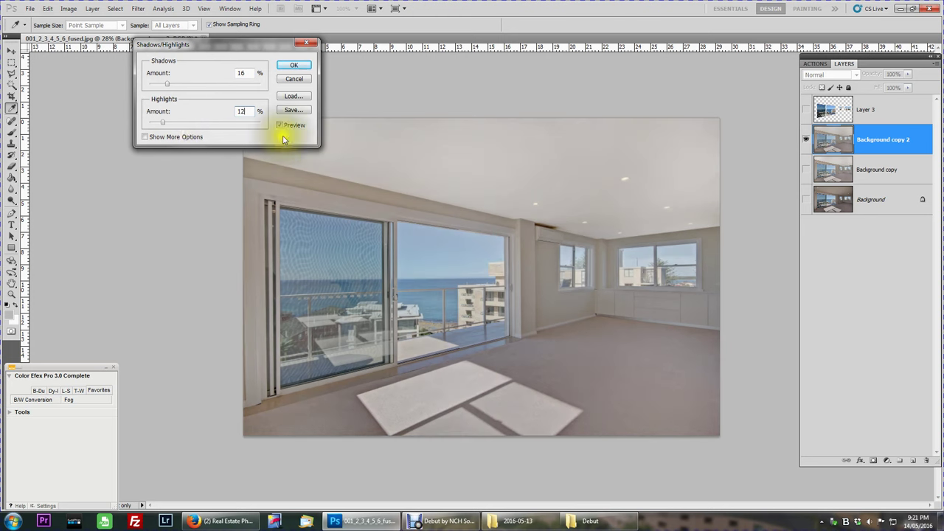
{"action": "double_click", "coordinate": [241, 110]}
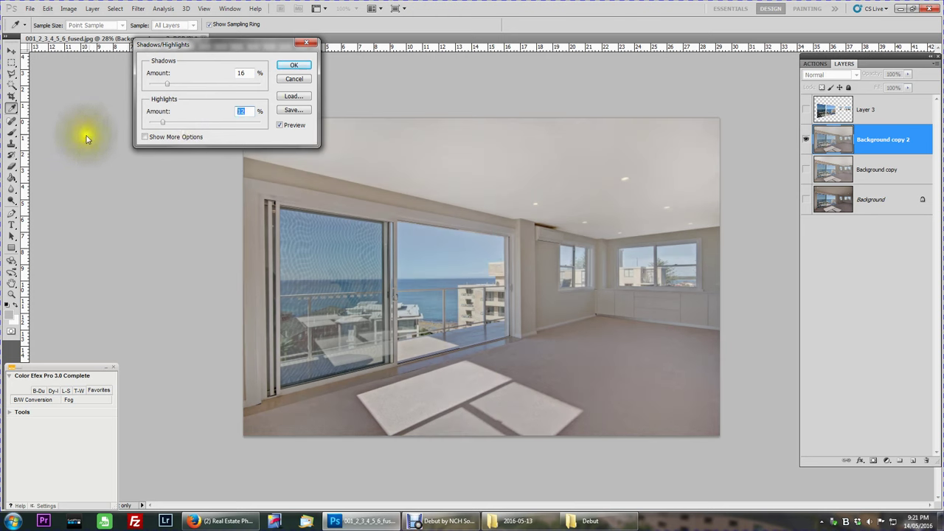
{"action": "type", "text": "0"}
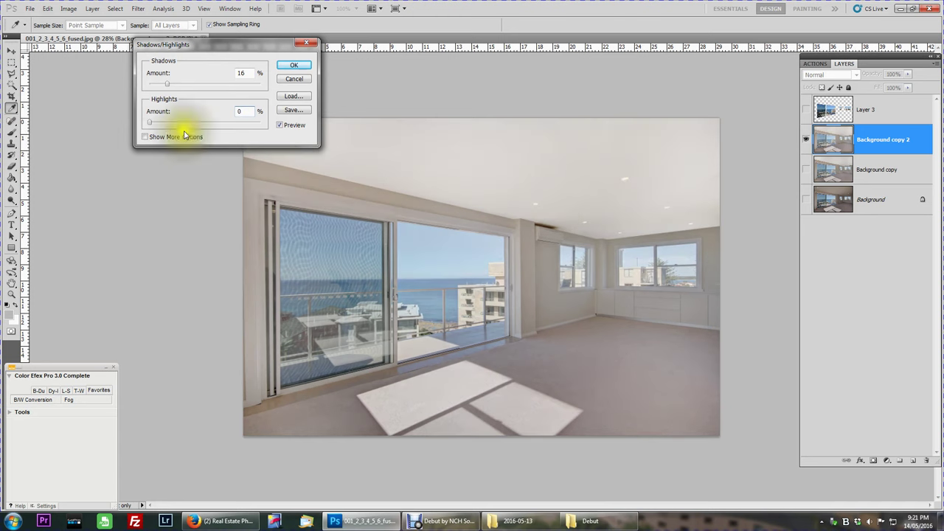
{"action": "double_click", "coordinate": [242, 111]}
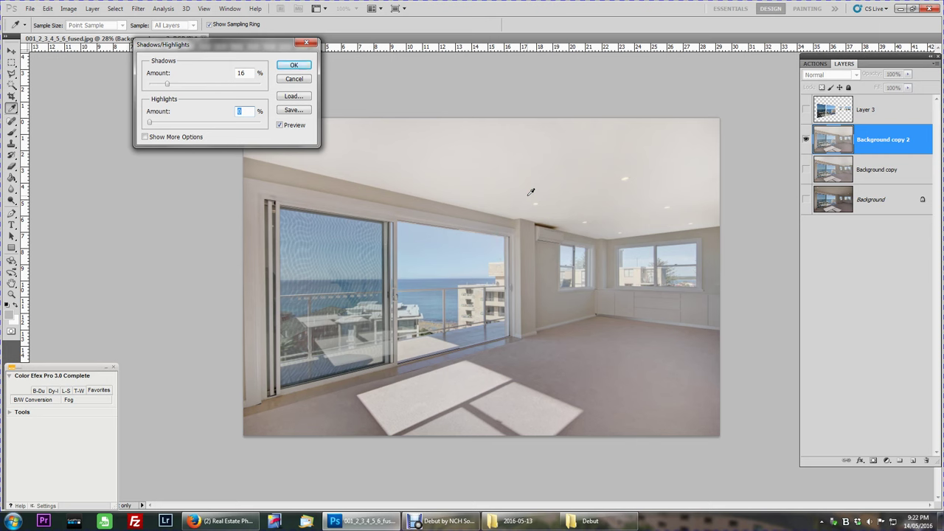
{"action": "type", "text": "8"}
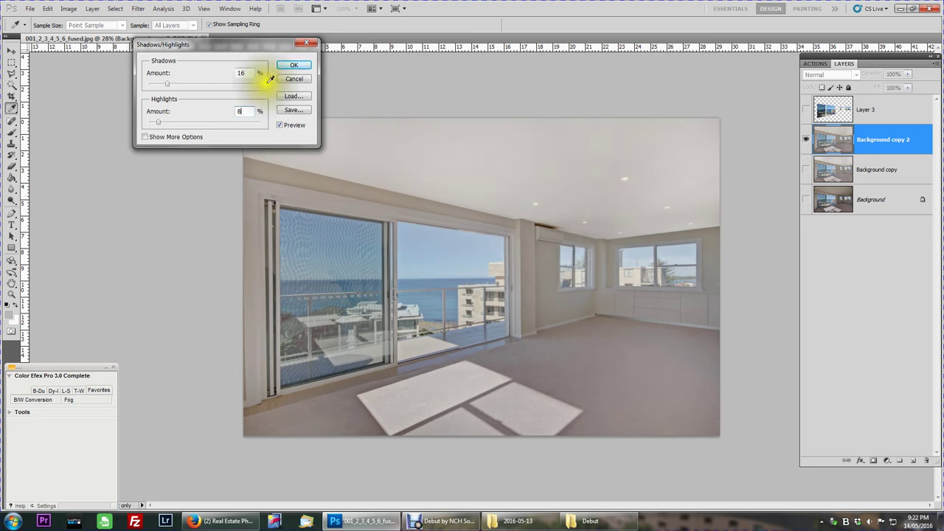
{"action": "left_click", "coordinate": [296, 65]}
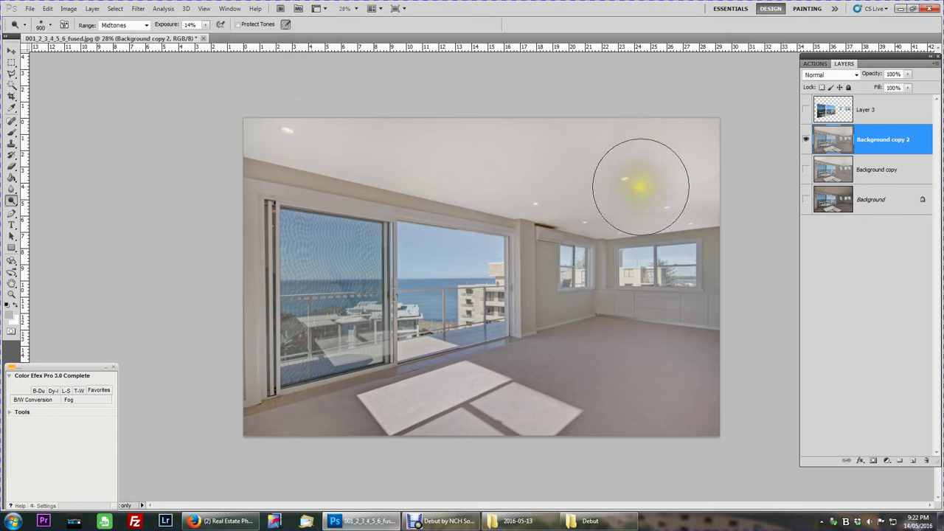
{"action": "key", "text": "ctrl+l"}
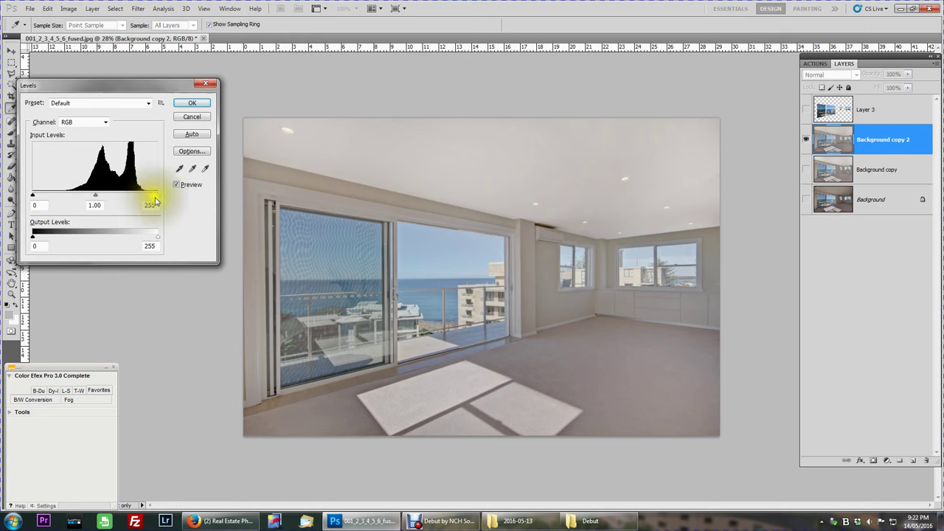
- Set the Levels white input to 237 and midtones to 1.11, and apply
{"action": "left_click_drag", "start_coordinate": [154, 197], "coordinate": [150, 198]}
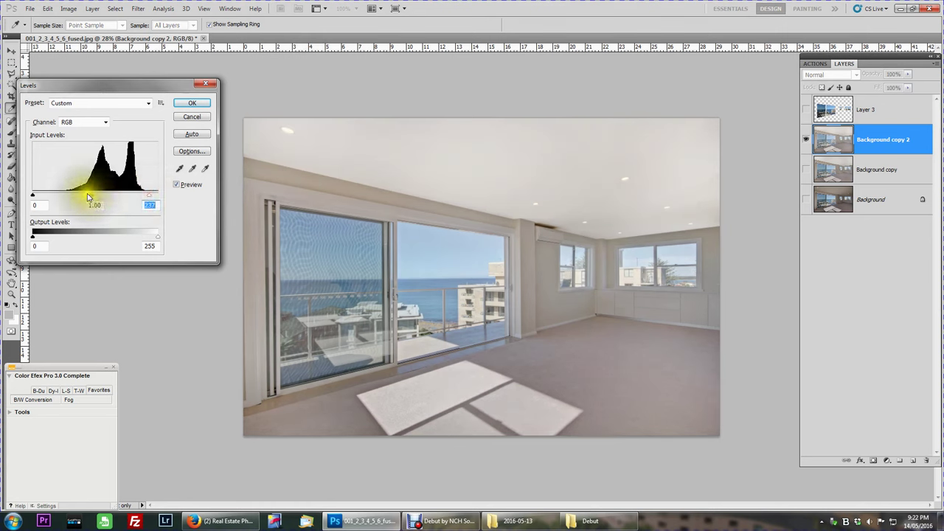
{"action": "left_click_drag", "start_coordinate": [86, 193], "coordinate": [87, 193]}
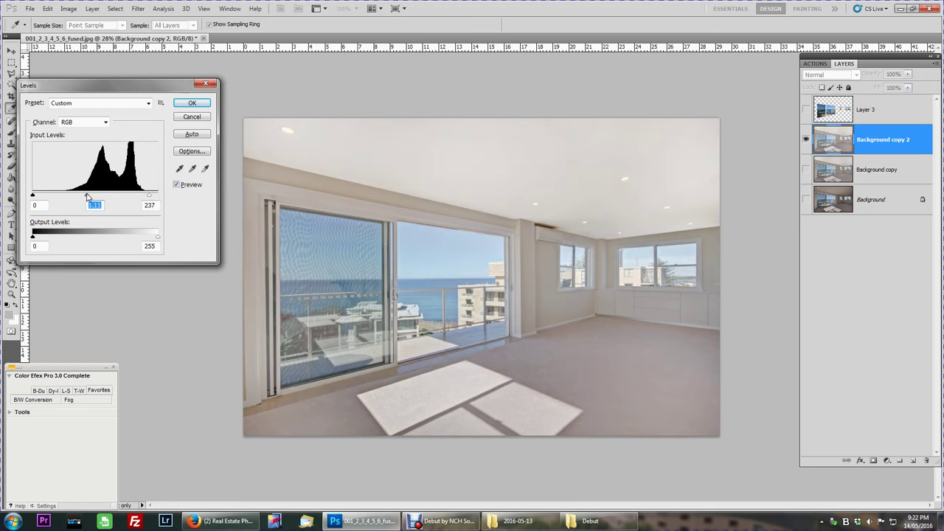
{"action": "left_click", "coordinate": [193, 104]}
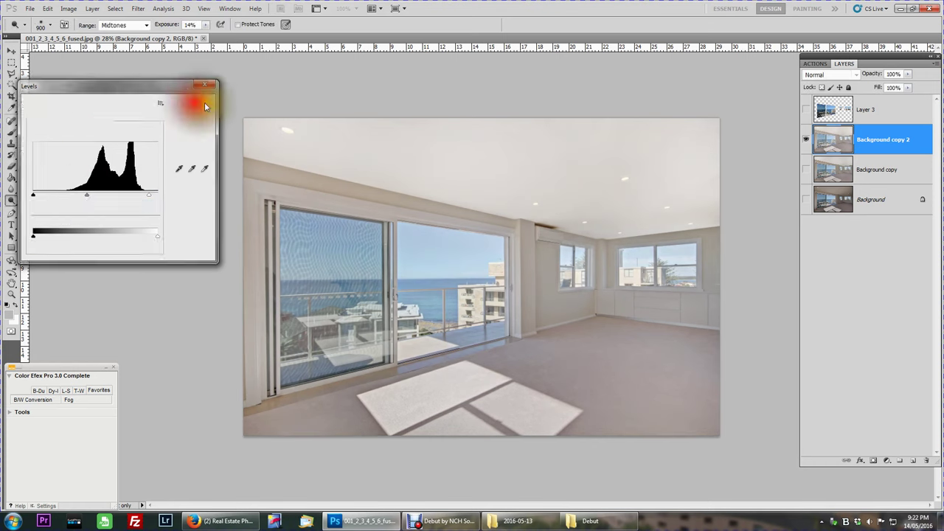
- Select Layer 3 and make the window layer visible
{"action": "left_click", "coordinate": [829, 112]}
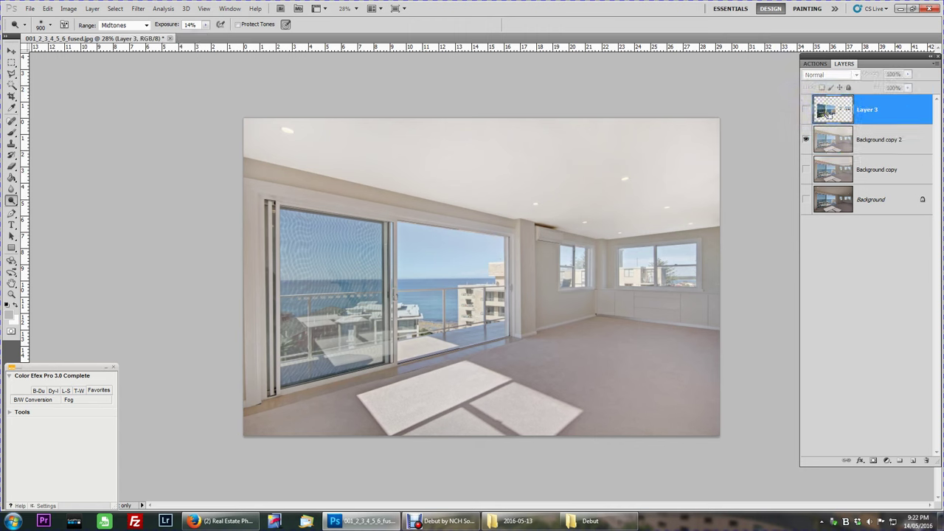
{"action": "left_click_drag", "start_coordinate": [829, 112], "coordinate": [806, 110]}
{"action": "left_click", "coordinate": [806, 110]}
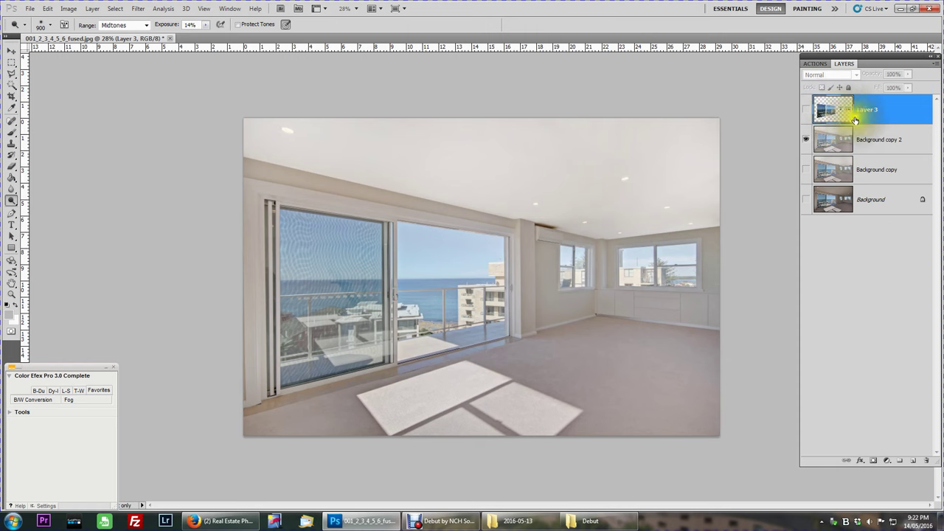
{"action": "left_click", "coordinate": [805, 110]}
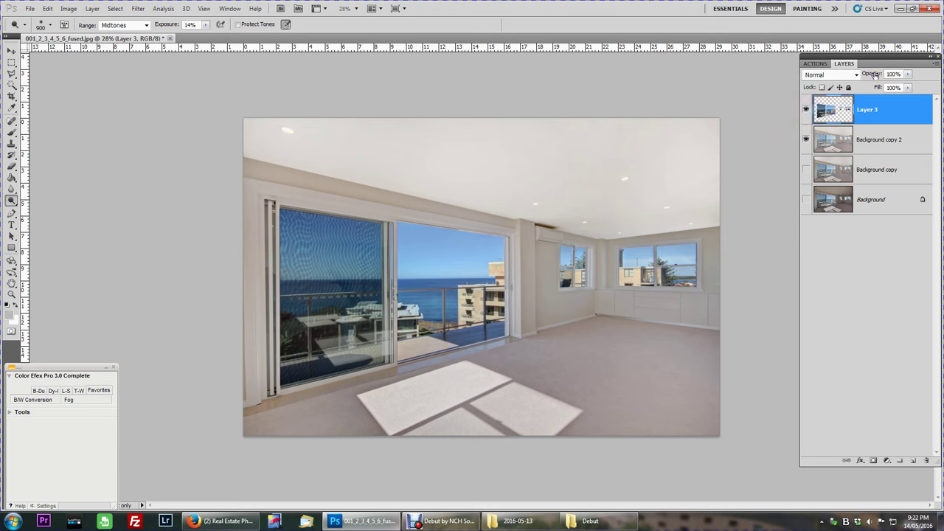
- Set Layer 3's opacity to 80%, after trying 60% and 100%
{"action": "left_click_drag", "start_coordinate": [874, 74], "coordinate": [885, 75]}
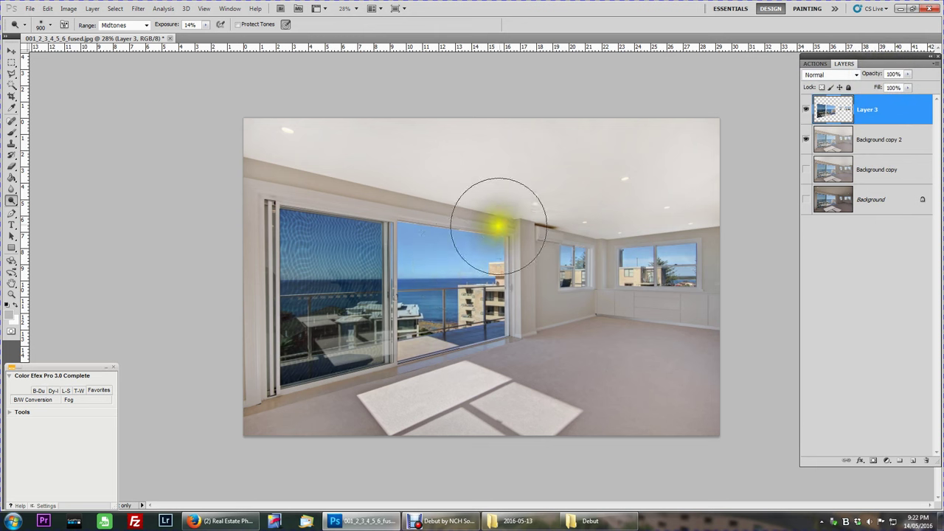
{"action": "scroll", "coordinate": [431, 296], "scroll_direction": "up", "scroll_amount": 5}
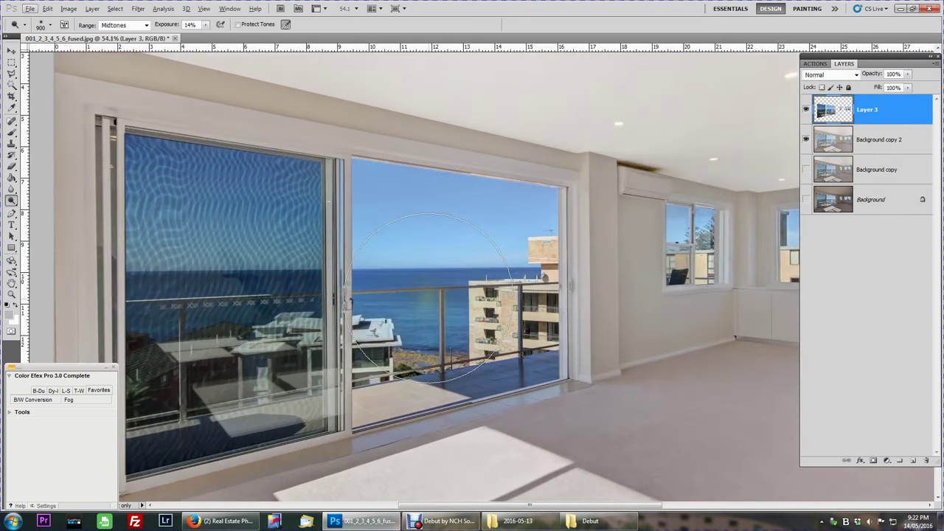
{"action": "left_click", "coordinate": [893, 73]}
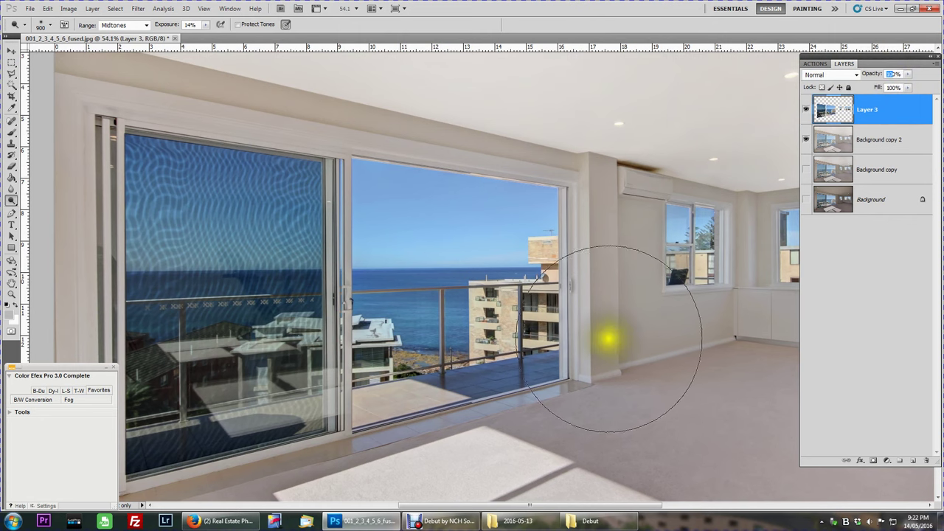
{"action": "type", "text": "60"}
{"action": "key", "text": "Return"}
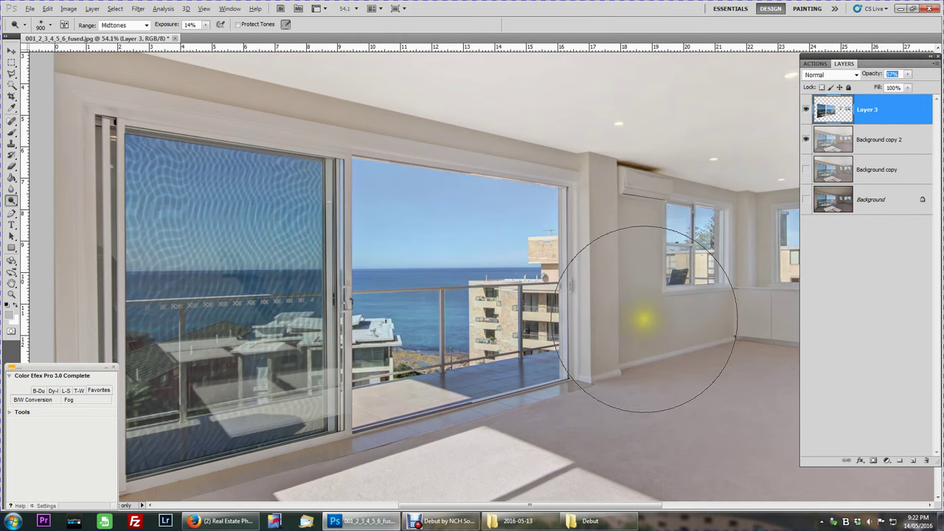
{"action": "scroll", "coordinate": [655, 317], "scroll_direction": "down", "scroll_amount": 4}
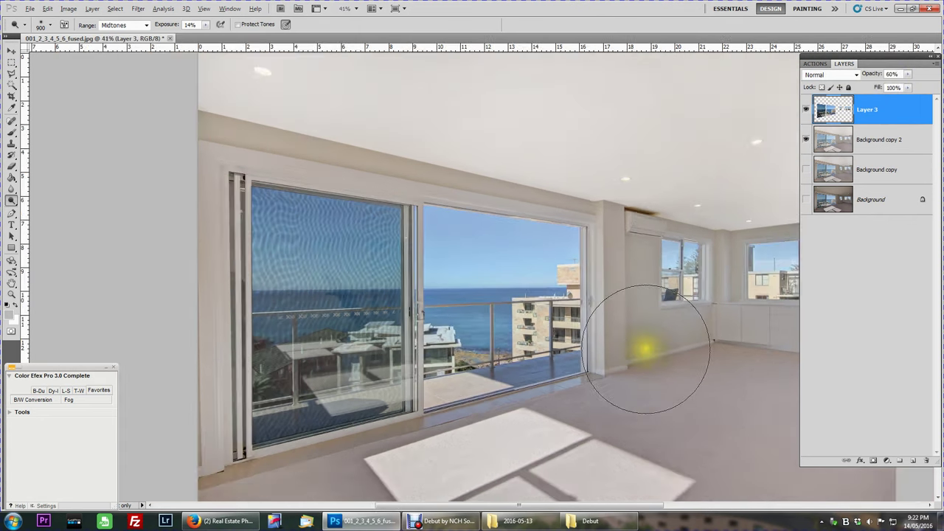
{"action": "scroll", "coordinate": [645, 348], "scroll_direction": "up", "scroll_amount": 1}
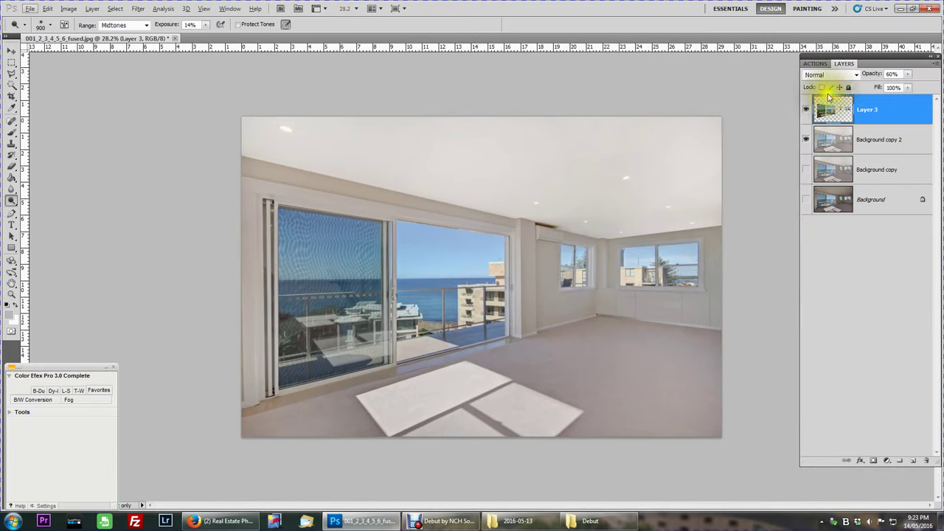
{"action": "left_click", "coordinate": [871, 77]}
{"action": "left_click_drag", "start_coordinate": [871, 77], "coordinate": [921, 85]}
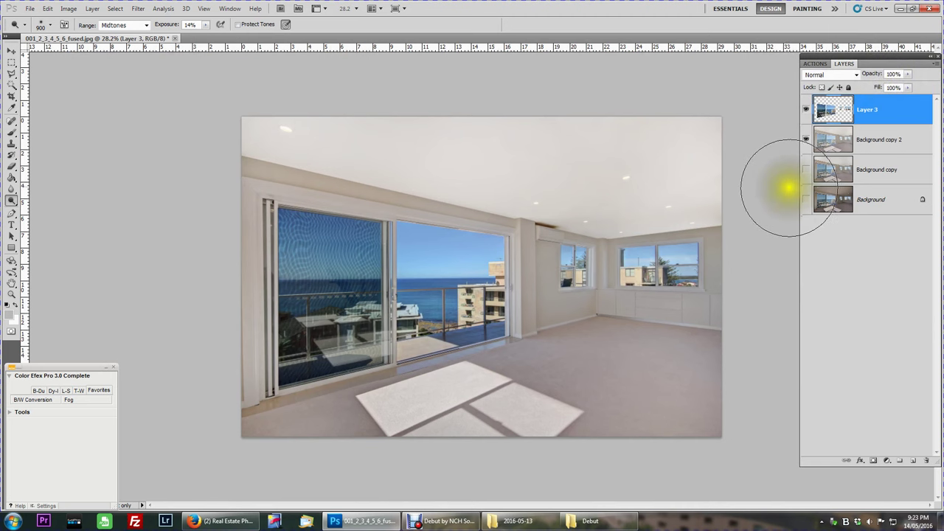
{"action": "left_click", "coordinate": [892, 74]}
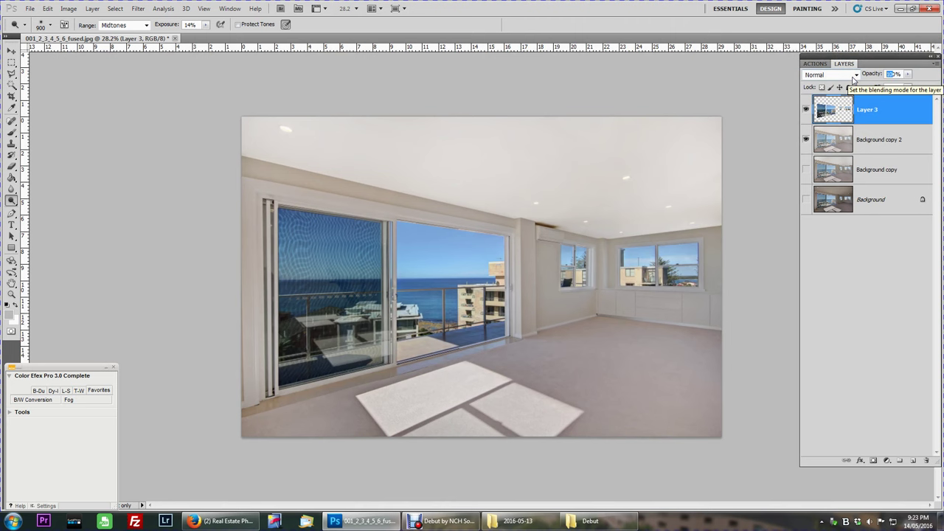
{"action": "type", "text": "80"}
{"action": "key", "text": "Return"}
- Choose Flatten Image from the Layers panel menu
{"action": "left_click", "coordinate": [564, 279]}
{"action": "left_click", "coordinate": [935, 64]}
{"action": "left_click", "coordinate": [869, 260]}
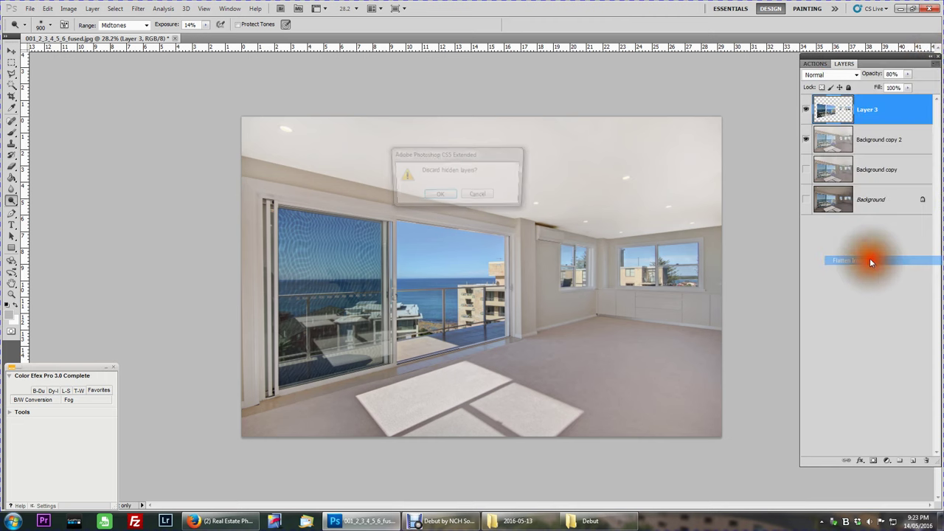
- Confirm discarding hidden layers, then drag three vertical guides across the photo with the Move tool
{"action": "left_click", "coordinate": [434, 198]}
{"action": "left_click", "coordinate": [11, 51]}
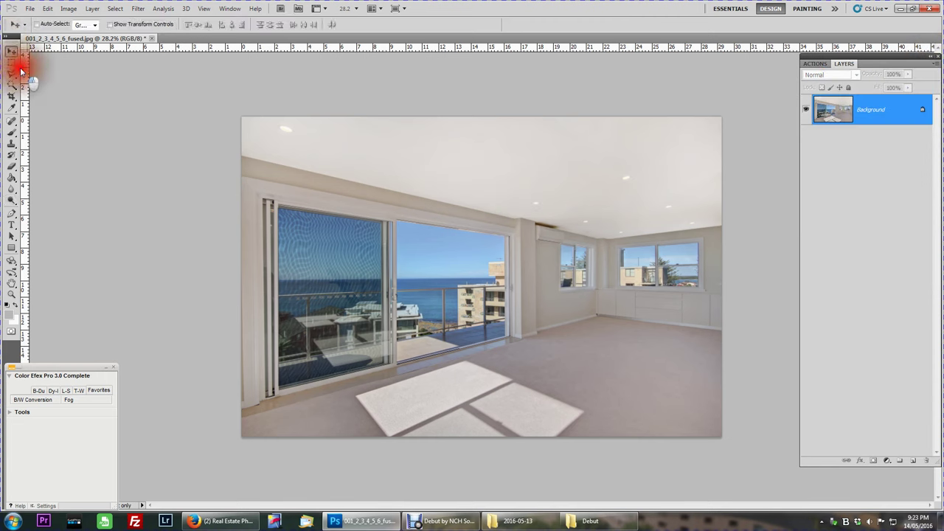
{"action": "left_click", "coordinate": [251, 161]}
{"action": "left_click_drag", "start_coordinate": [25, 81], "coordinate": [258, 158]}
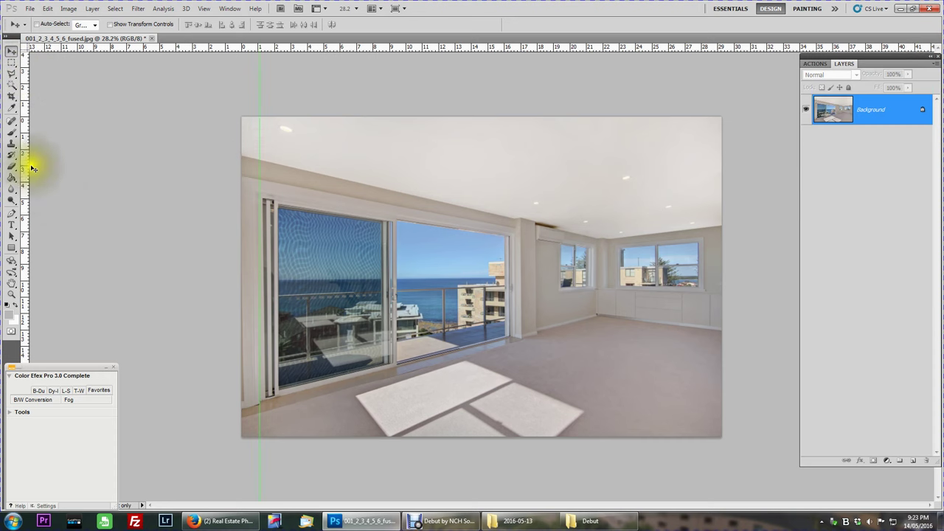
{"action": "left_click_drag", "start_coordinate": [26, 162], "coordinate": [526, 255]}
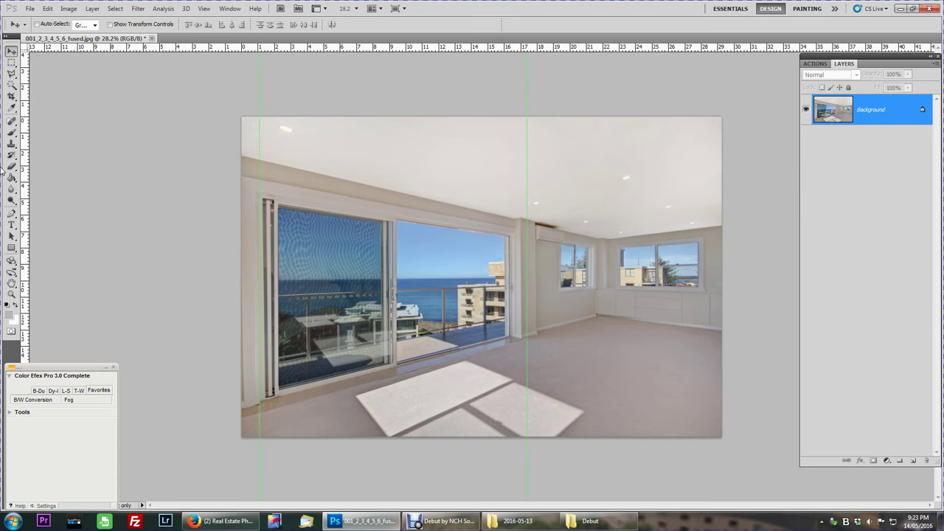
{"action": "left_click_drag", "start_coordinate": [27, 158], "coordinate": [706, 324]}
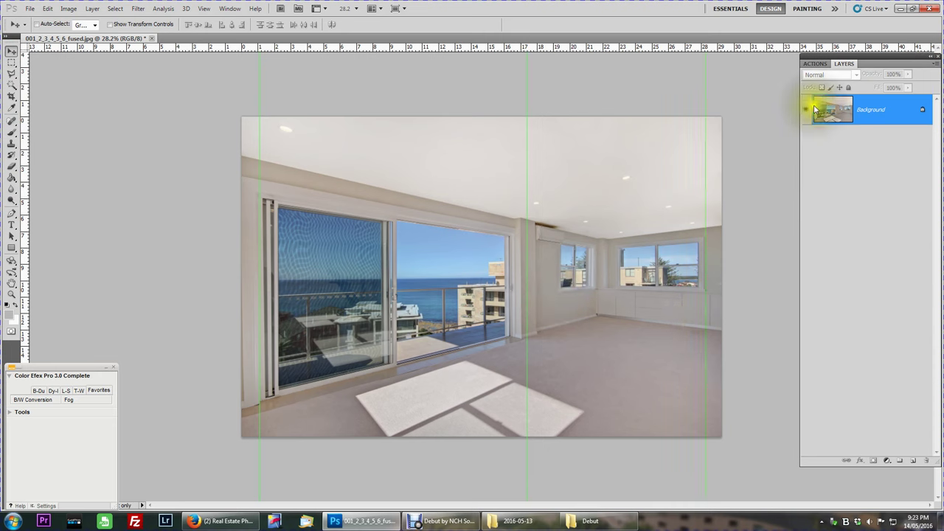
- Undo the flatten, then hide Layer 3 and Background copy 2 and show the original Background
{"action": "key", "text": "F2"}
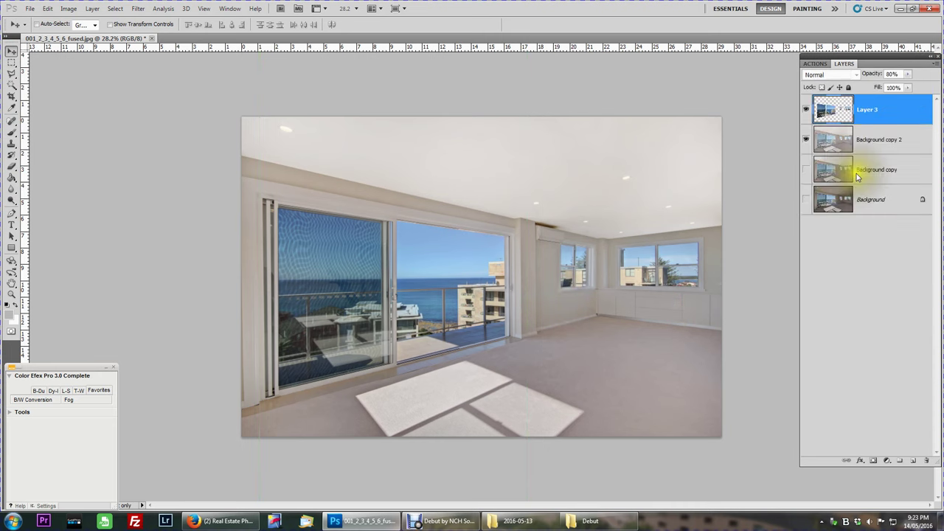
{"action": "left_click", "coordinate": [806, 109]}
{"action": "left_click", "coordinate": [806, 139]}
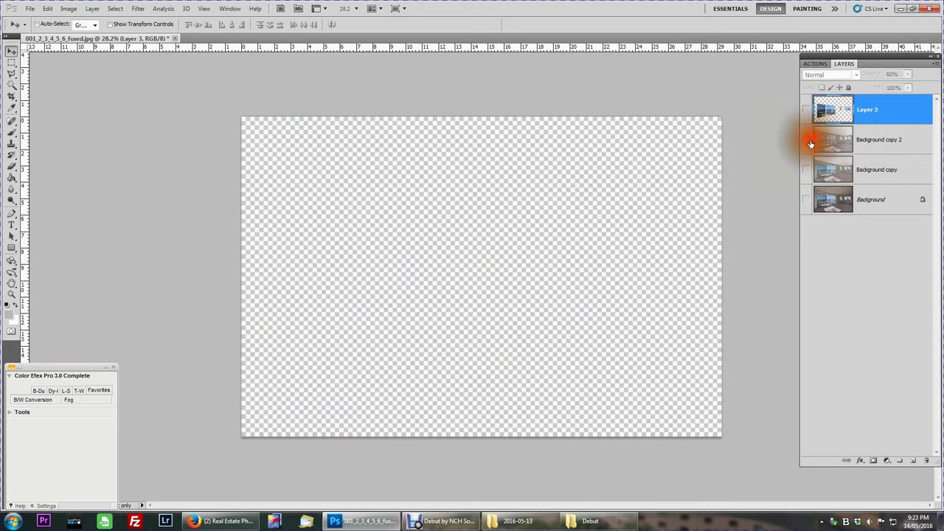
{"action": "left_click", "coordinate": [806, 199]}
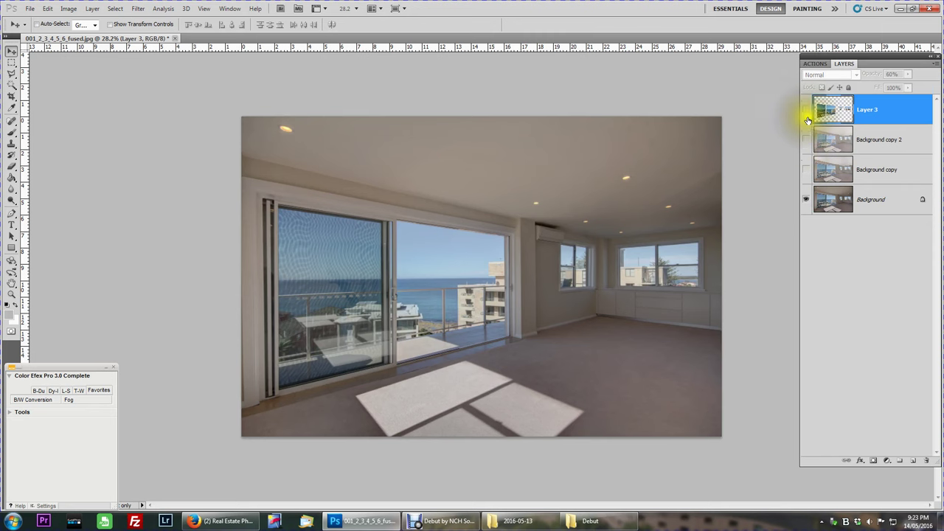
- Duplicate Layer 3 and the Background layer, and move Background copy 3 to the top of the stack
{"action": "key", "text": "ctrl+j"}
{"action": "left_click_drag", "start_coordinate": [828, 222], "coordinate": [864, 86]}
{"action": "left_click", "coordinate": [836, 201]}
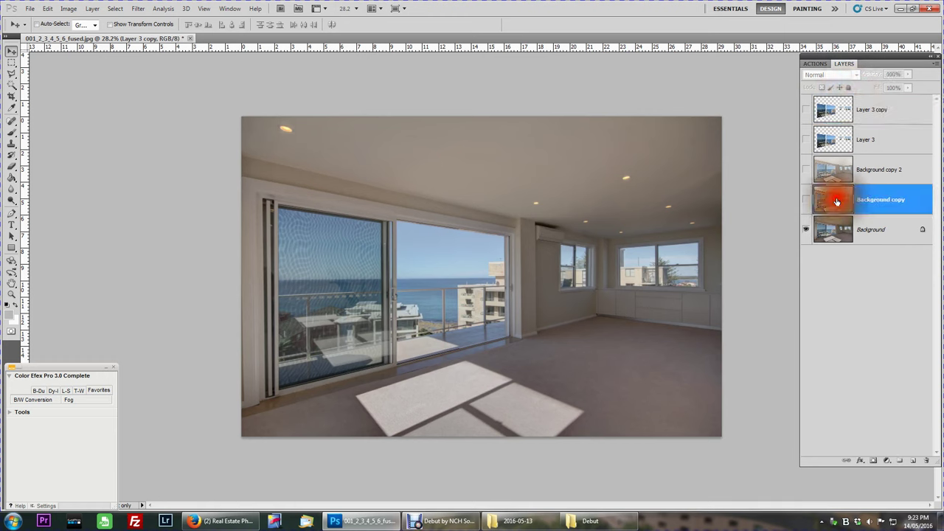
{"action": "left_click", "coordinate": [830, 230]}
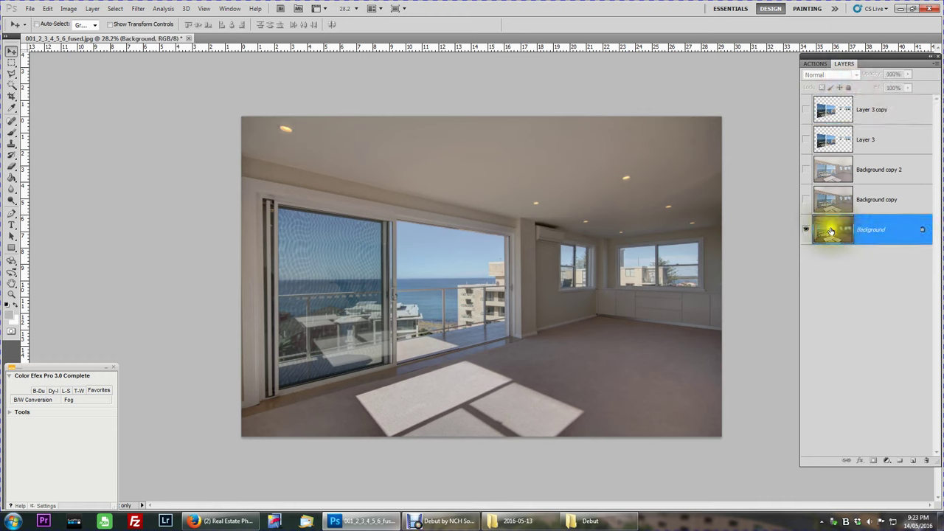
{"action": "key", "text": "ctrl+j"}
{"action": "left_click", "coordinate": [834, 231]}
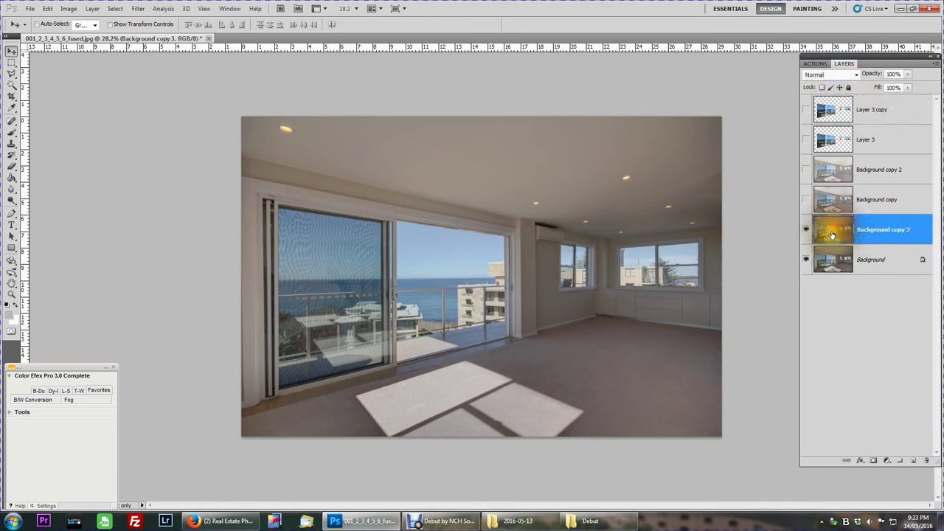
{"action": "left_click_drag", "start_coordinate": [832, 234], "coordinate": [843, 101]}
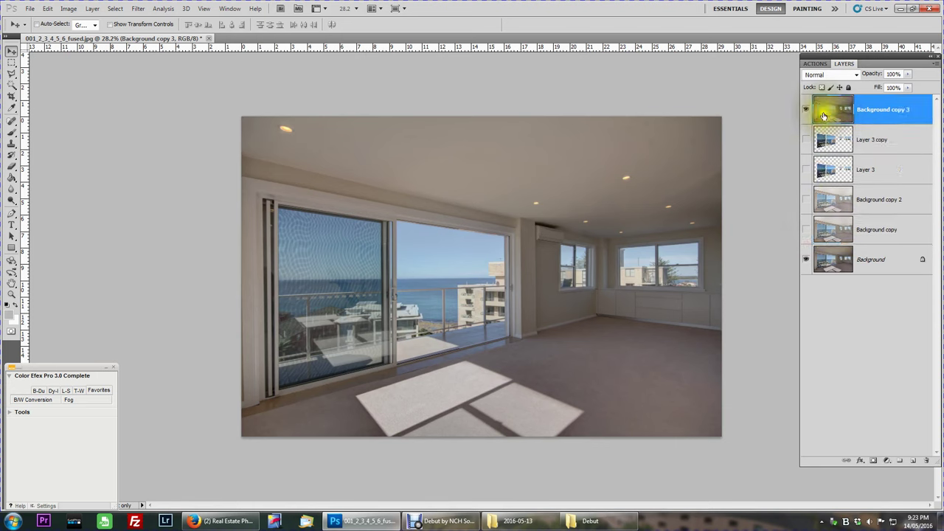
- Show Layer 3 copy and compare with Background copy 3, leaving Background copy 3 hidden
{"action": "left_click", "coordinate": [809, 203]}
{"action": "left_click", "coordinate": [806, 139]}
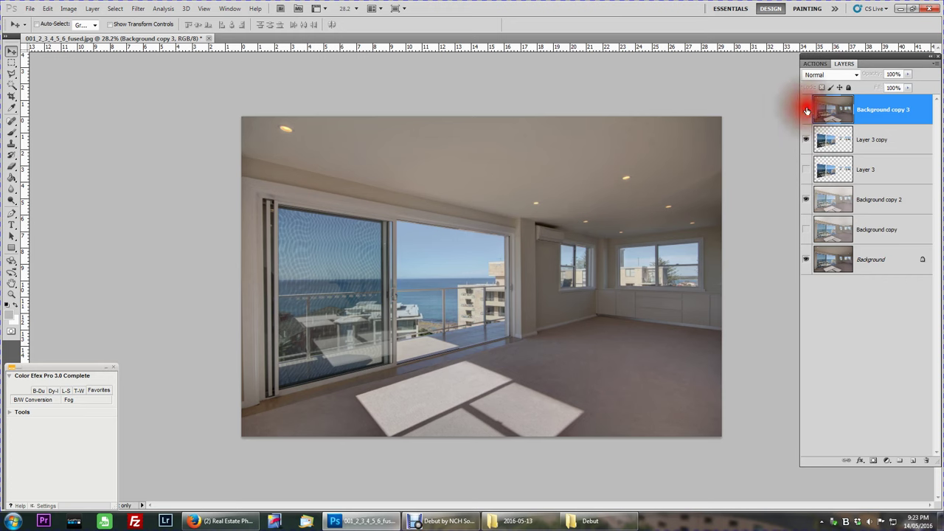
{"action": "left_click", "coordinate": [806, 111]}
{"action": "left_click", "coordinate": [807, 110]}
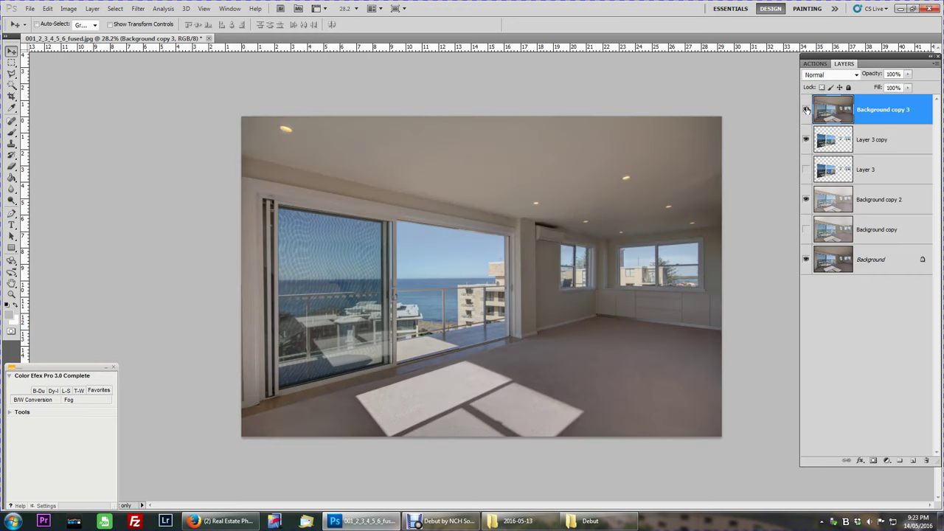
{"action": "left_click", "coordinate": [807, 110]}
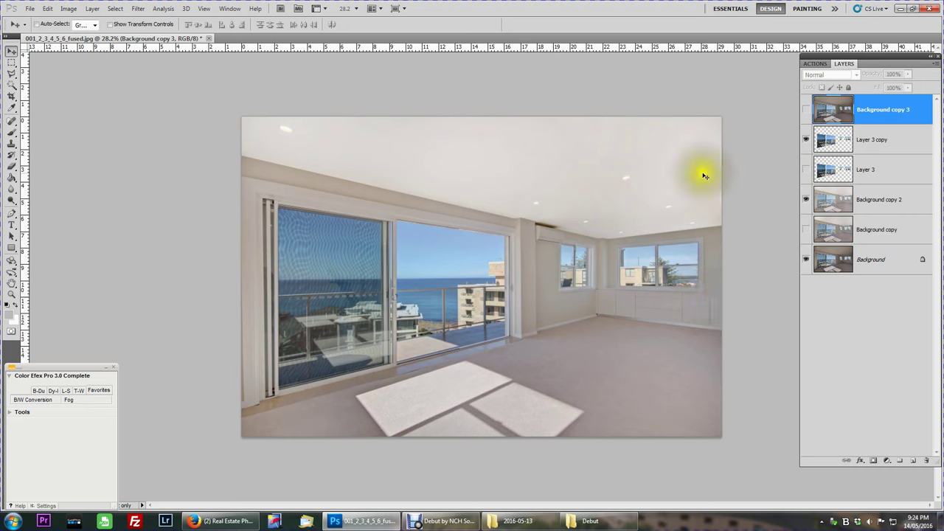
- Use Flatten Image from the Layers panel menu and confirm discarding the hidden layers
{"action": "left_click", "coordinate": [934, 65]}
{"action": "left_click", "coordinate": [863, 238]}
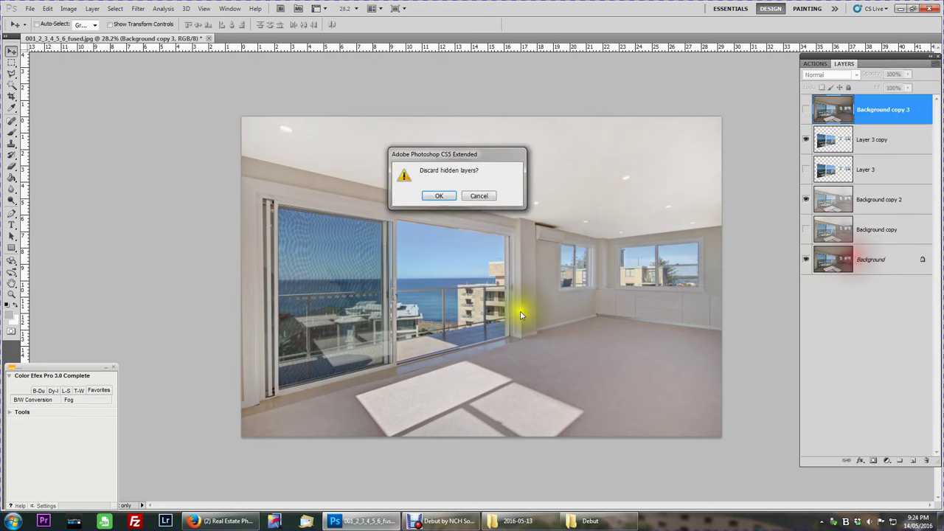
{"action": "left_click", "coordinate": [439, 195]}
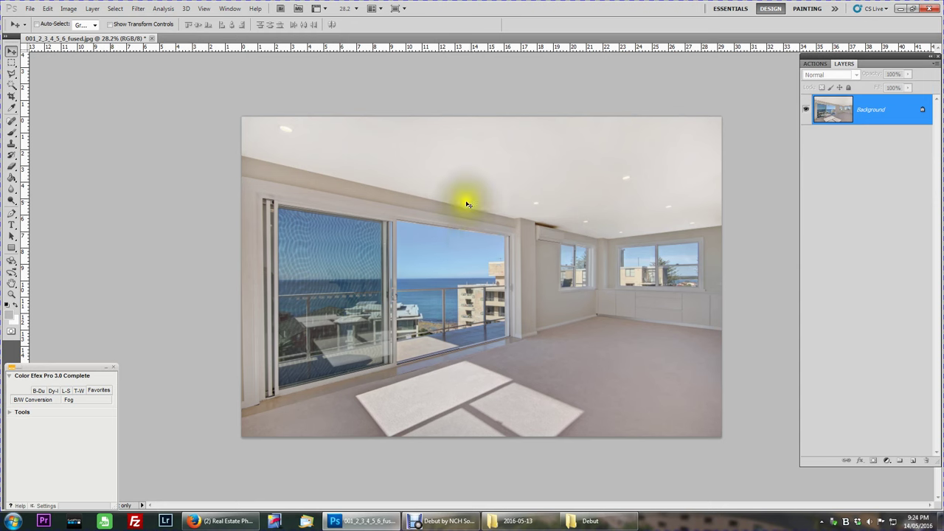
- Zoom into the flattened room photo and pan around to inspect the windows
{"action": "scroll", "coordinate": [489, 204], "scroll_direction": "up", "scroll_amount": 3}
{"action": "scroll", "coordinate": [411, 236], "scroll_direction": "up", "scroll_amount": 1}
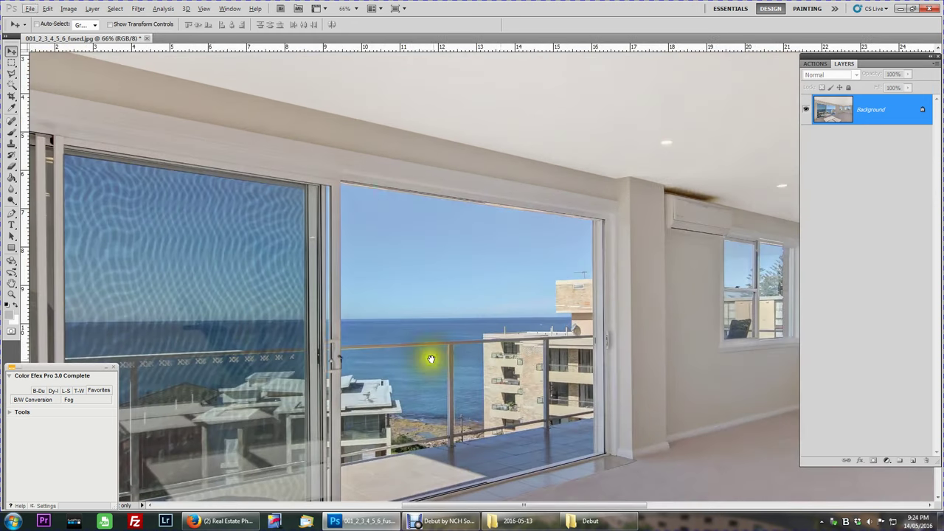
{"action": "left_click_drag", "start_coordinate": [427, 359], "coordinate": [395, 281]}
{"action": "scroll", "coordinate": [395, 280], "scroll_direction": "down", "scroll_amount": 5}
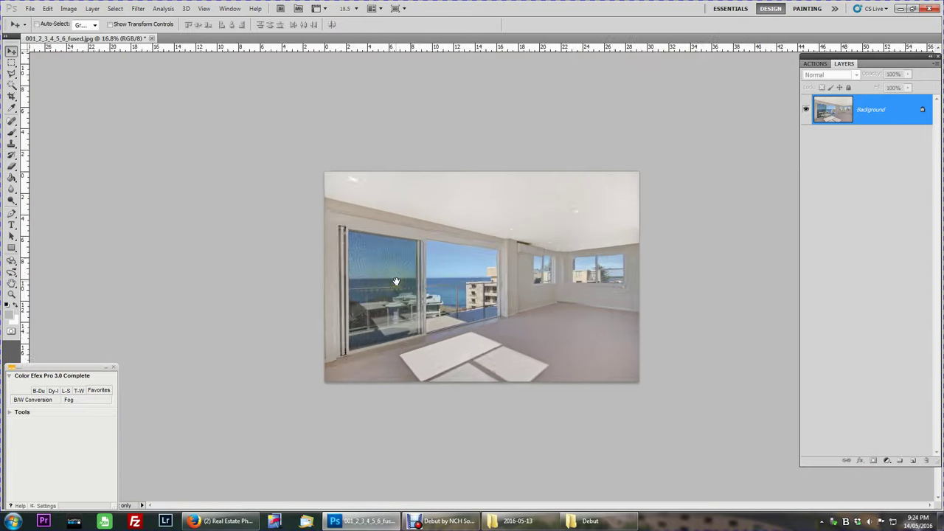
{"action": "scroll", "coordinate": [396, 282], "scroll_direction": "up", "scroll_amount": 1}
{"action": "scroll", "coordinate": [396, 282], "scroll_direction": "up", "scroll_amount": 3}
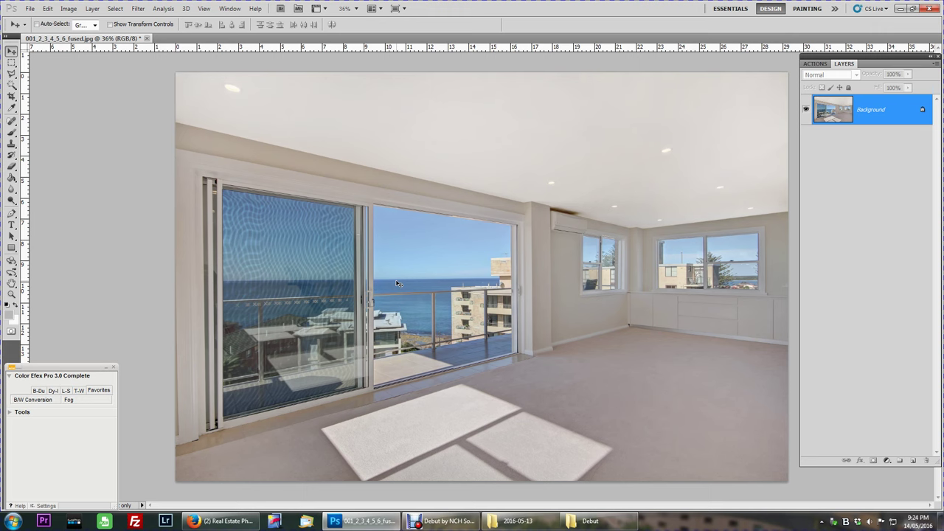
- Adjust the zoom once more, then bring the Debut screen recorder window to the front
{"action": "scroll", "coordinate": [359, 192], "scroll_direction": "down", "scroll_amount": 4}
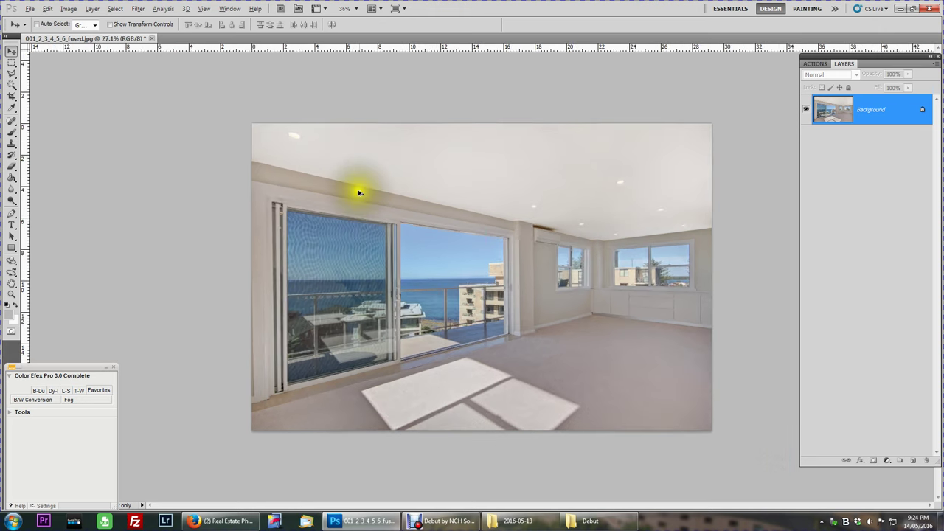
{"action": "scroll", "coordinate": [376, 188], "scroll_direction": "up", "scroll_amount": 1}
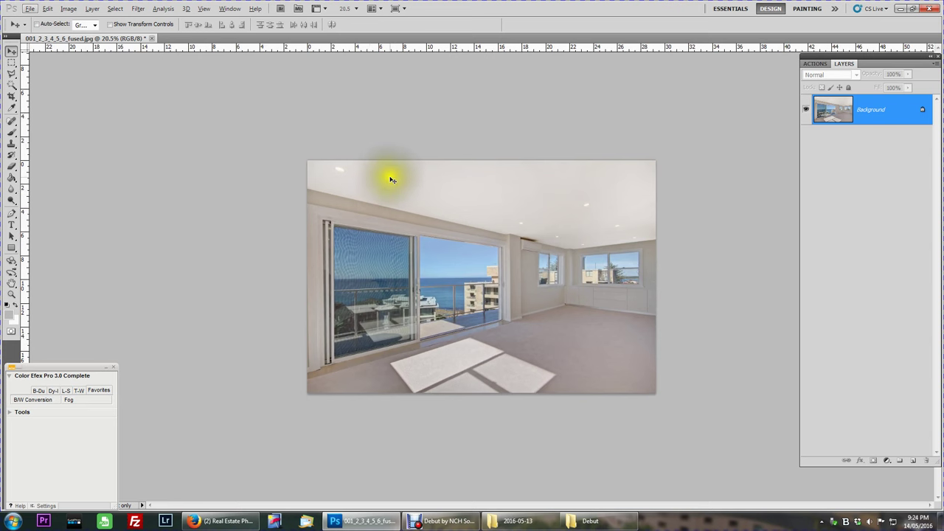
{"action": "left_click", "coordinate": [453, 522]}
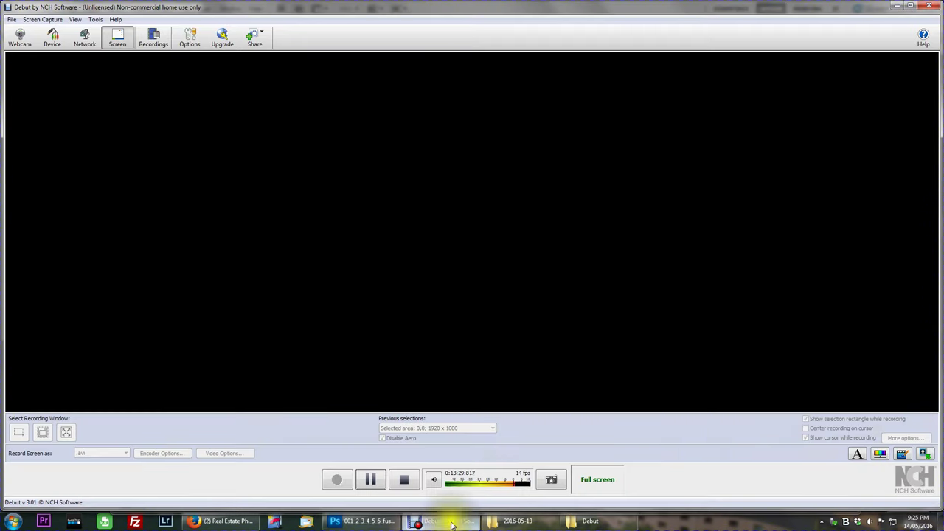